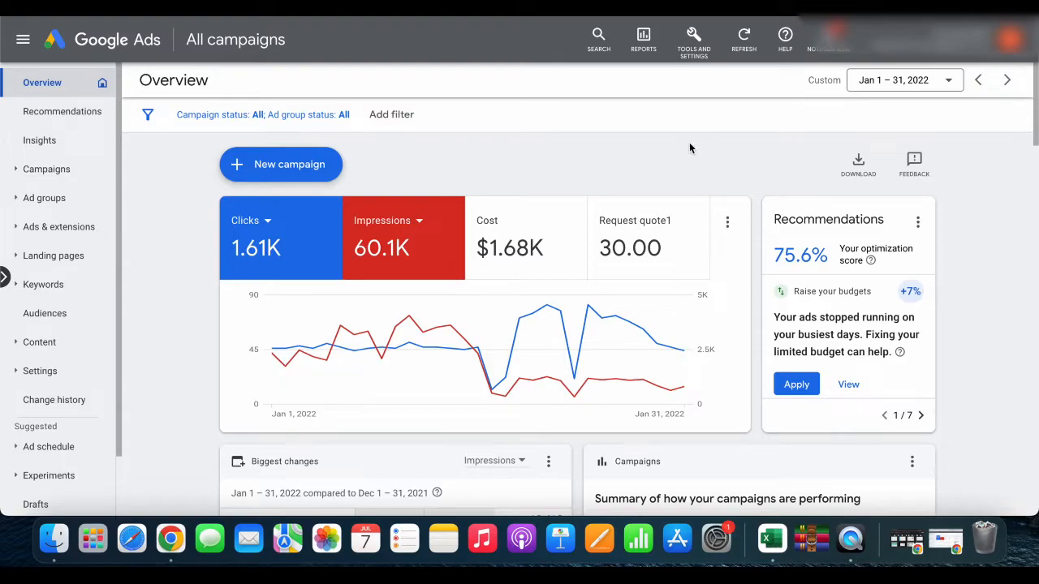
# Step: Open the reports page, show all predefined reports, and collapse the Basic category to survey the report categories
pyautogui.click(643, 42)
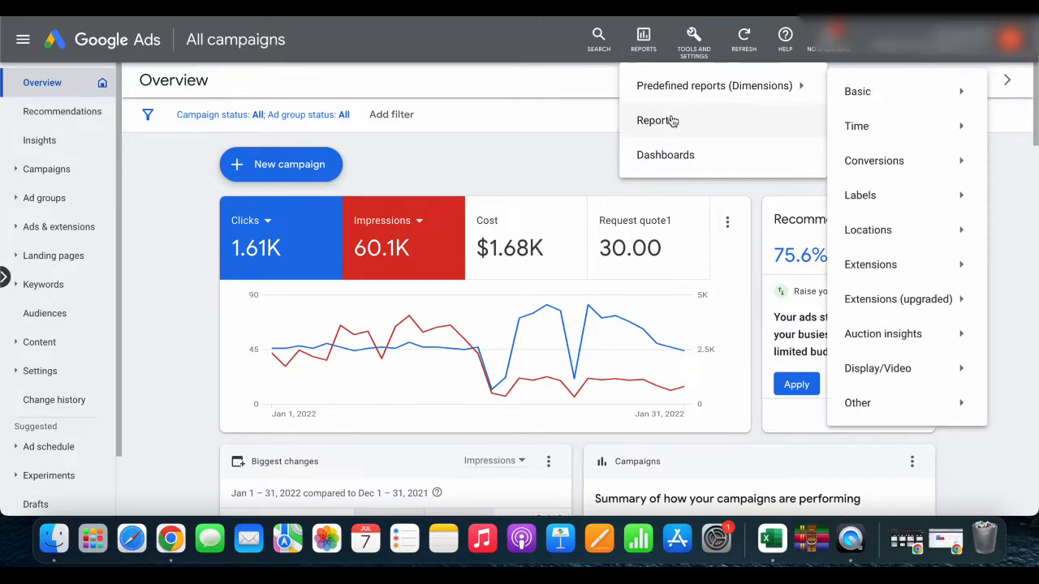
pyautogui.click(671, 120)
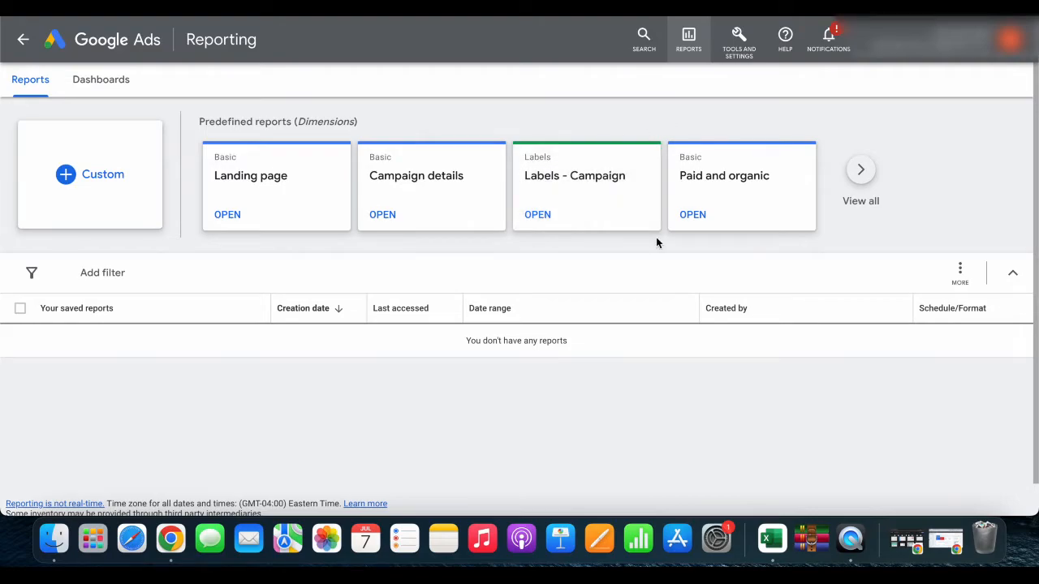
pyautogui.click(866, 174)
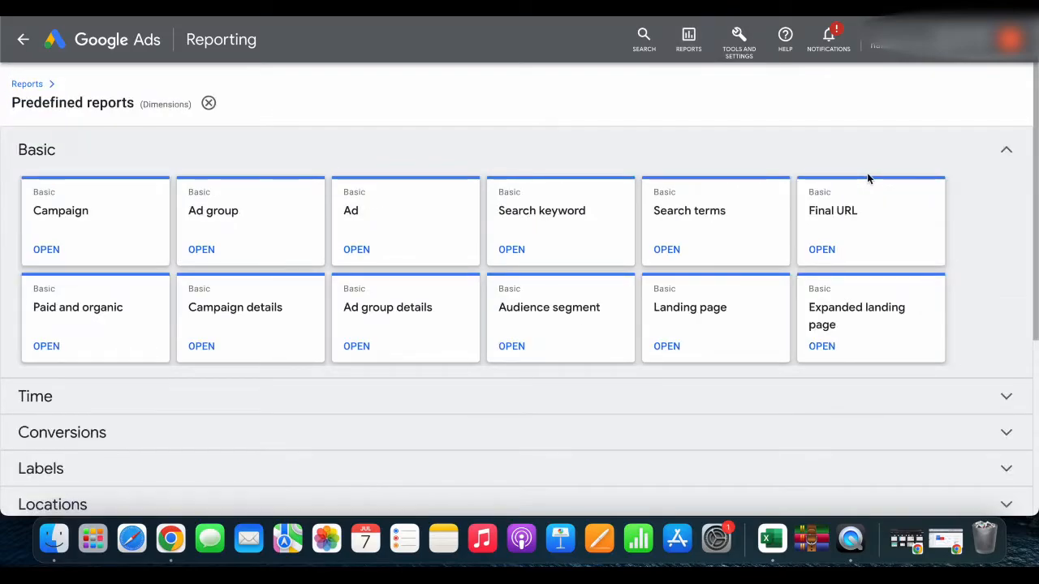
pyautogui.click(1008, 154)
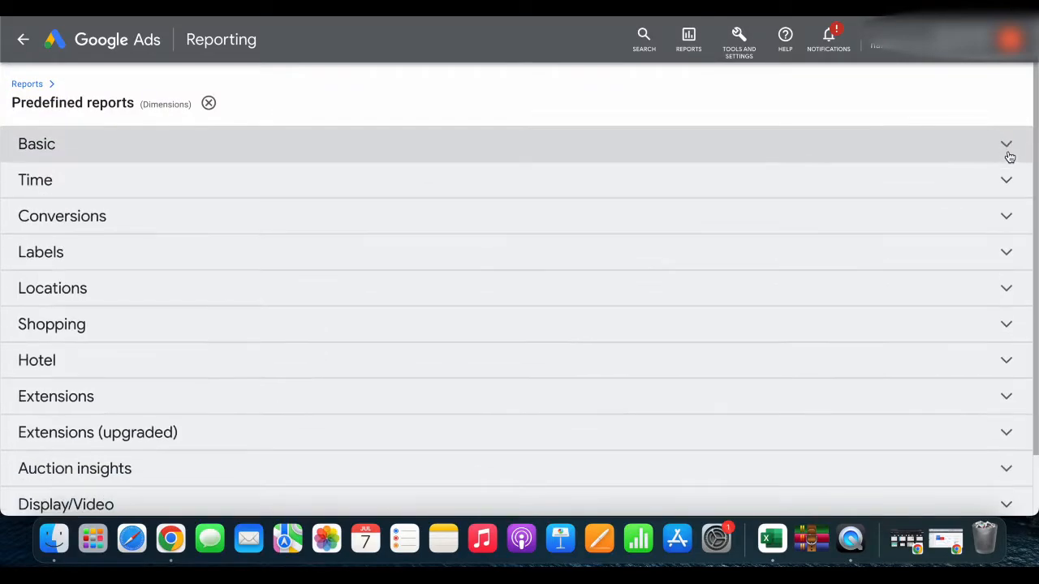
pyautogui.scroll(-1, 718, 348)
pyautogui.scroll(2, 719, 347)
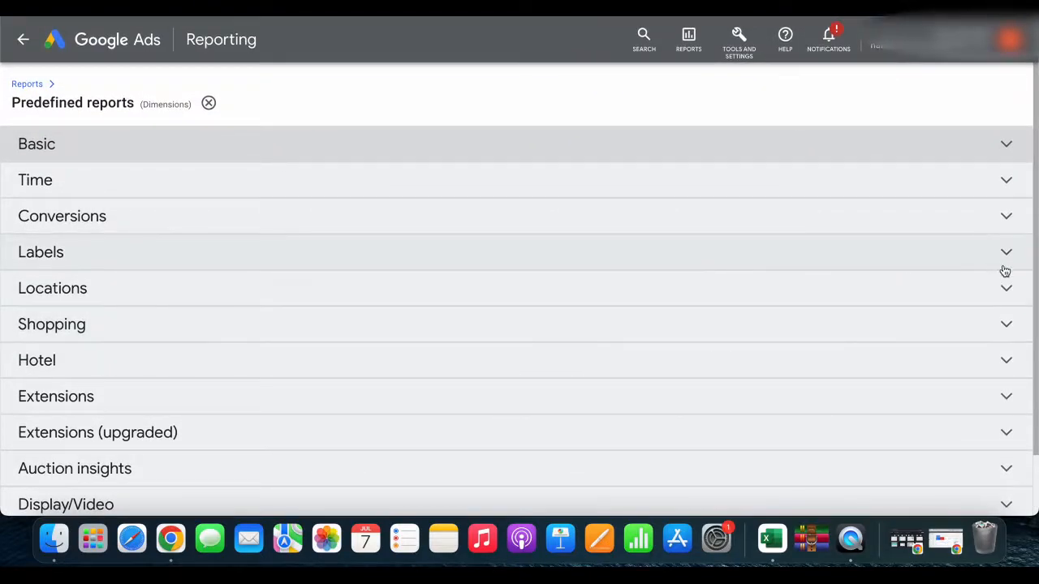
# Step: Check the predefined reports under Locations and Hotel, and return to the main reports page
pyautogui.click(1001, 290)
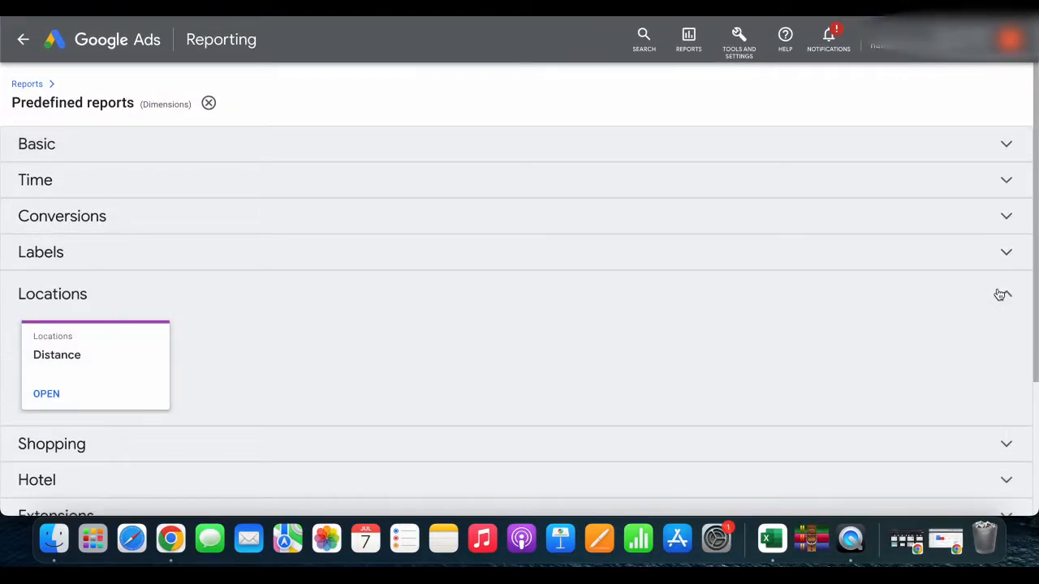
pyautogui.click(1000, 293)
pyautogui.click(1005, 359)
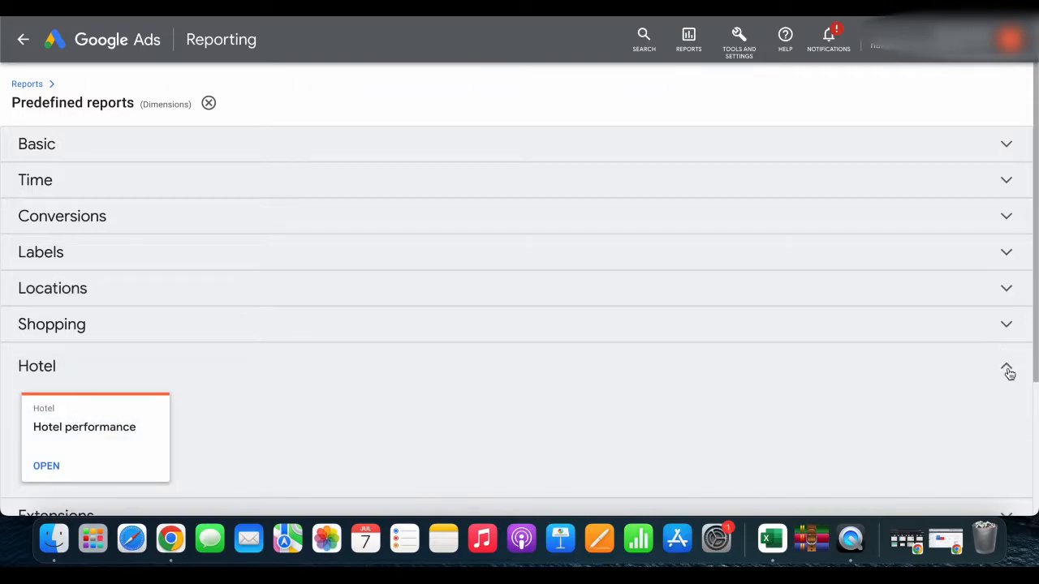
pyautogui.click(1006, 367)
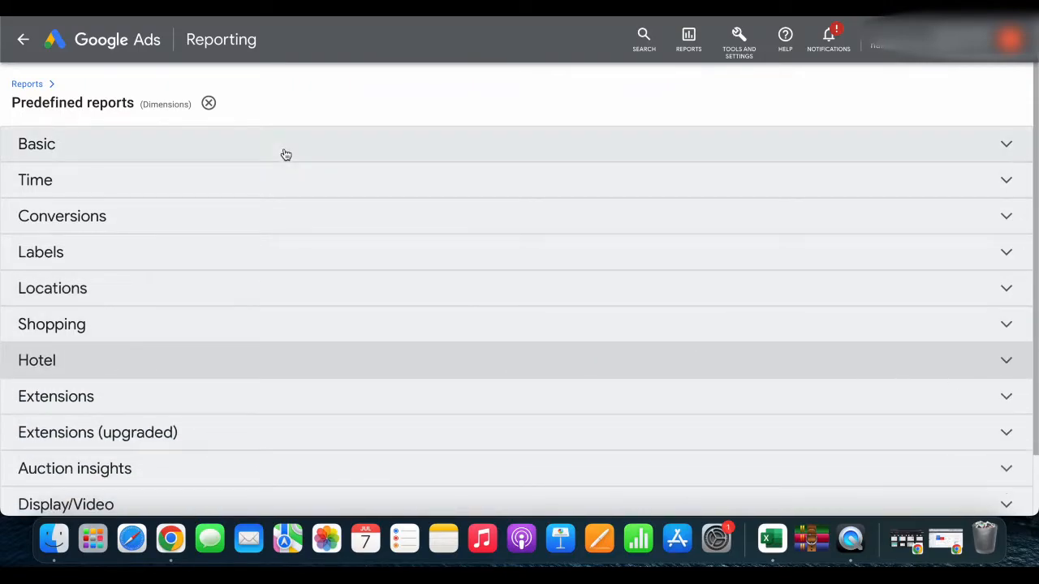
pyautogui.click(25, 42)
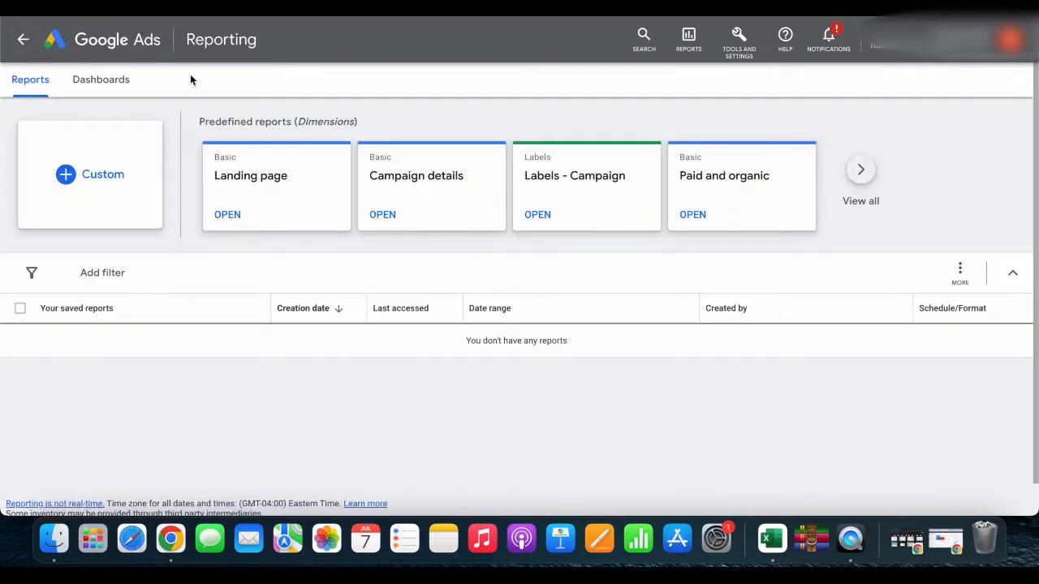
# Step: Look over the custom report chart types and the list of dashboards, and return to the campaigns overview
pyautogui.click(104, 173)
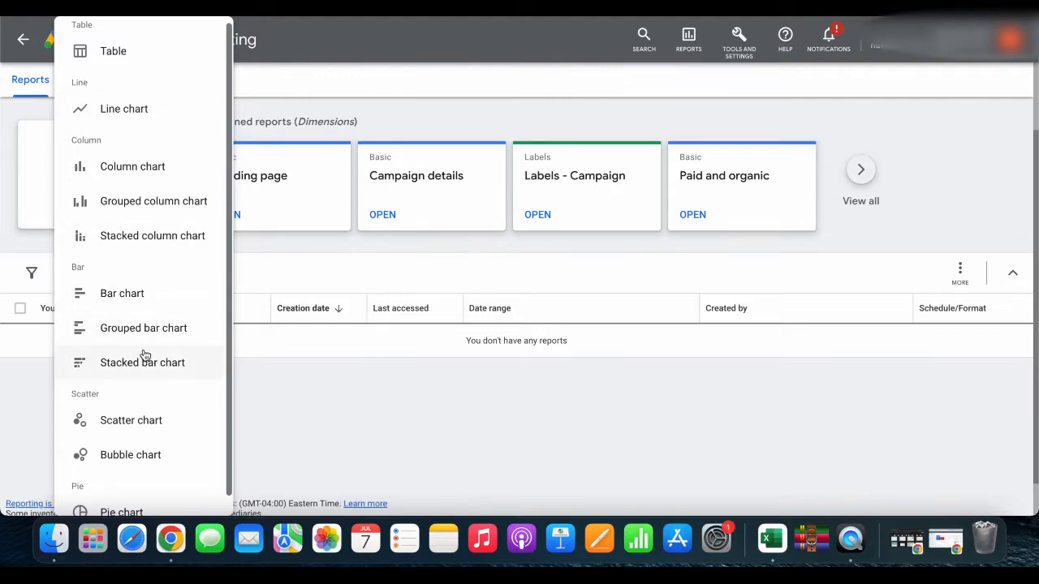
pyautogui.click(283, 397)
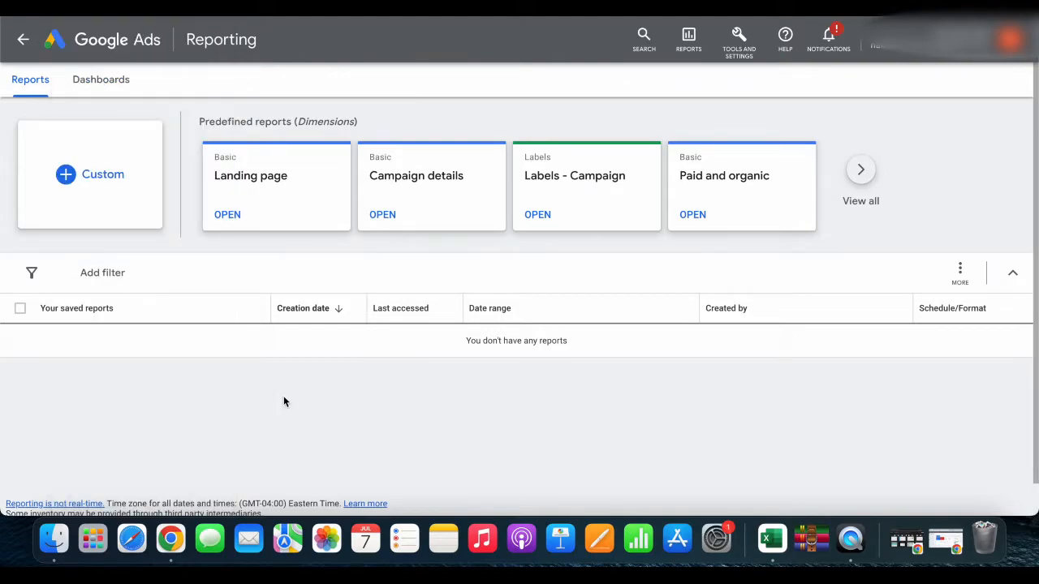
pyautogui.click(106, 84)
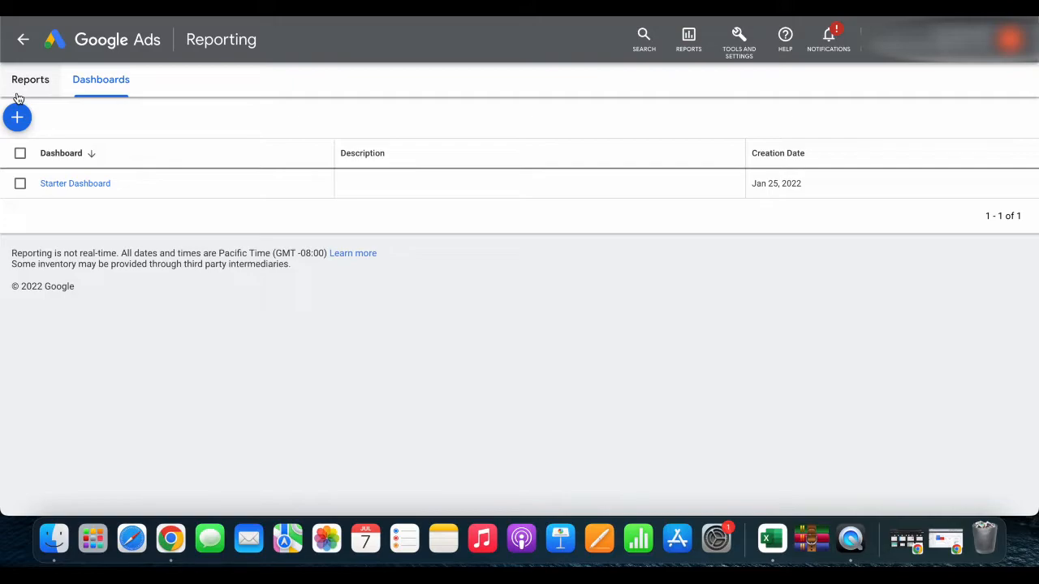
pyautogui.click(22, 40)
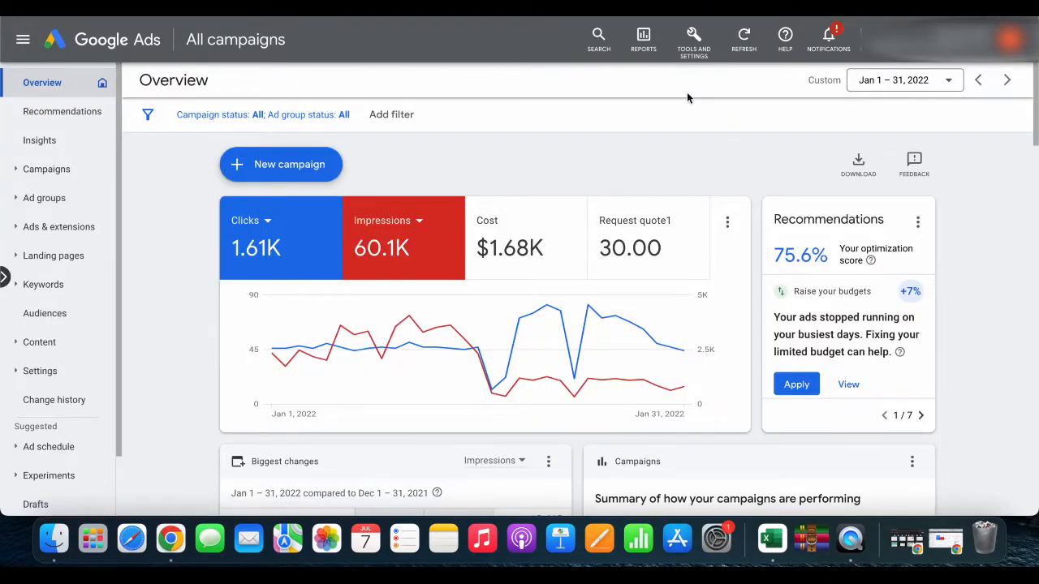
# Step: Open the Starter Dashboard from the reporting area's dashboards and look through its scorecard and device charts
pyautogui.click(647, 53)
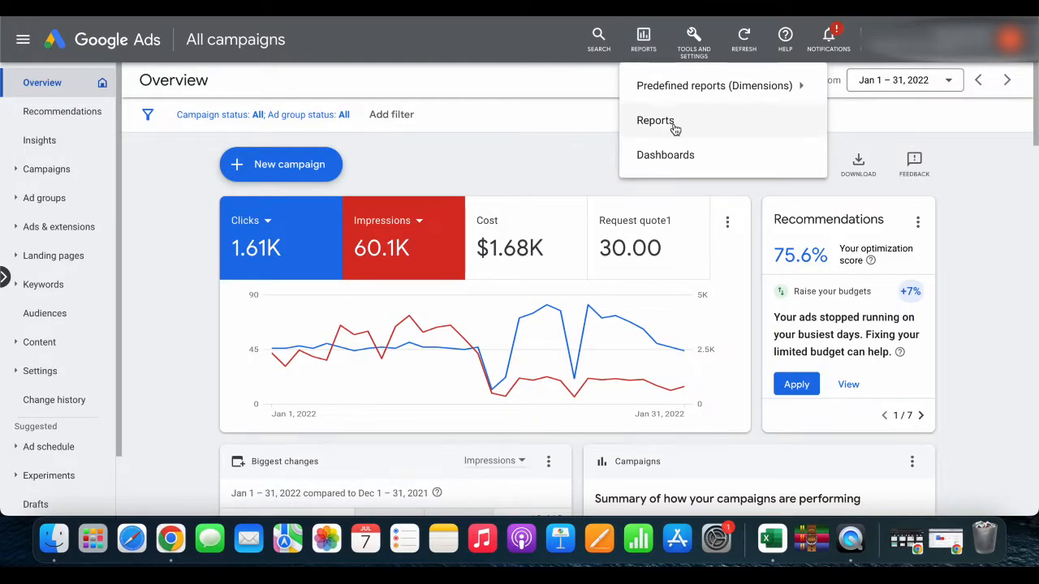
pyautogui.click(674, 123)
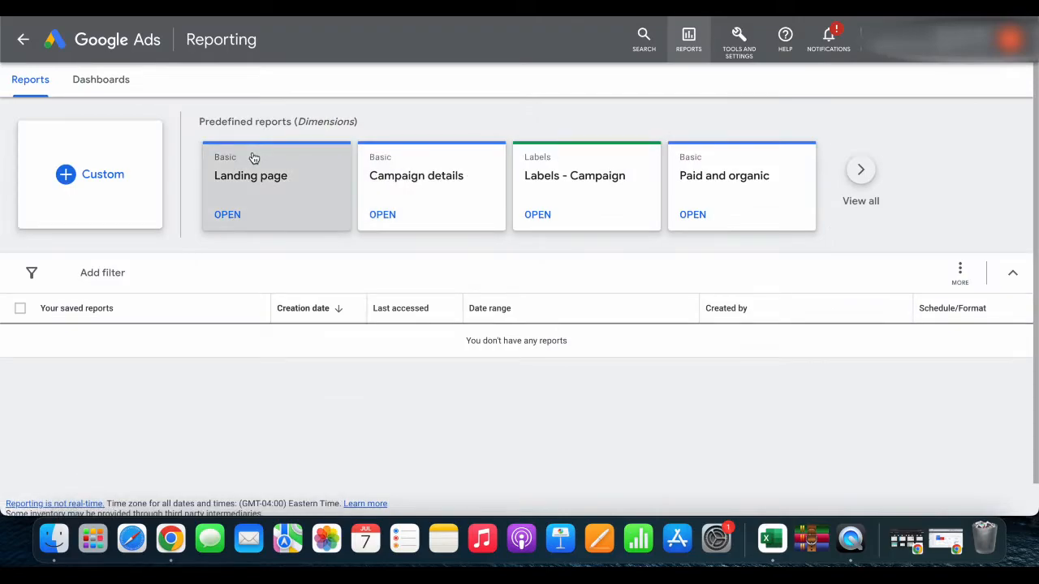
pyautogui.click(124, 81)
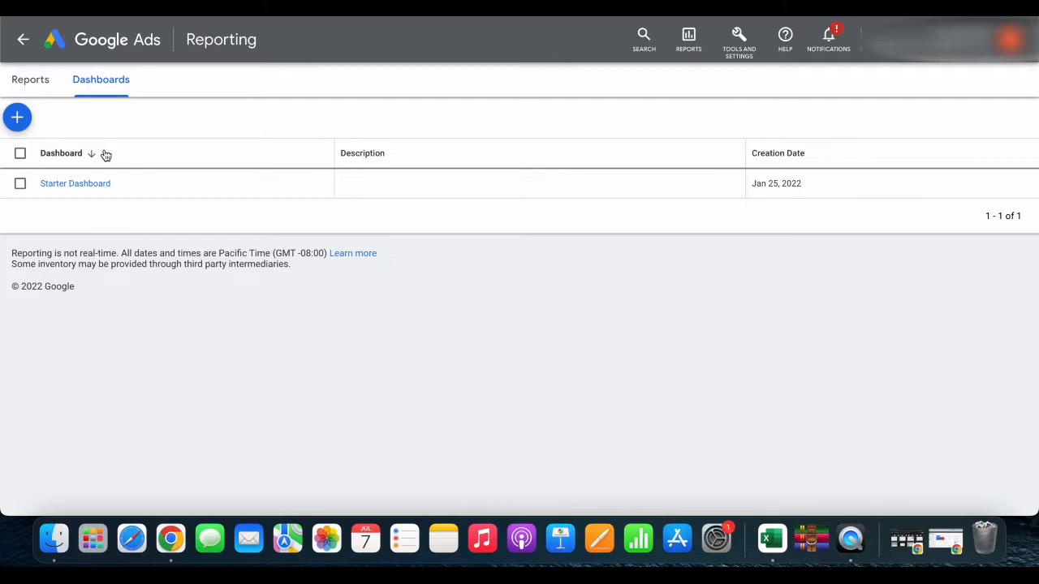
pyautogui.click(79, 185)
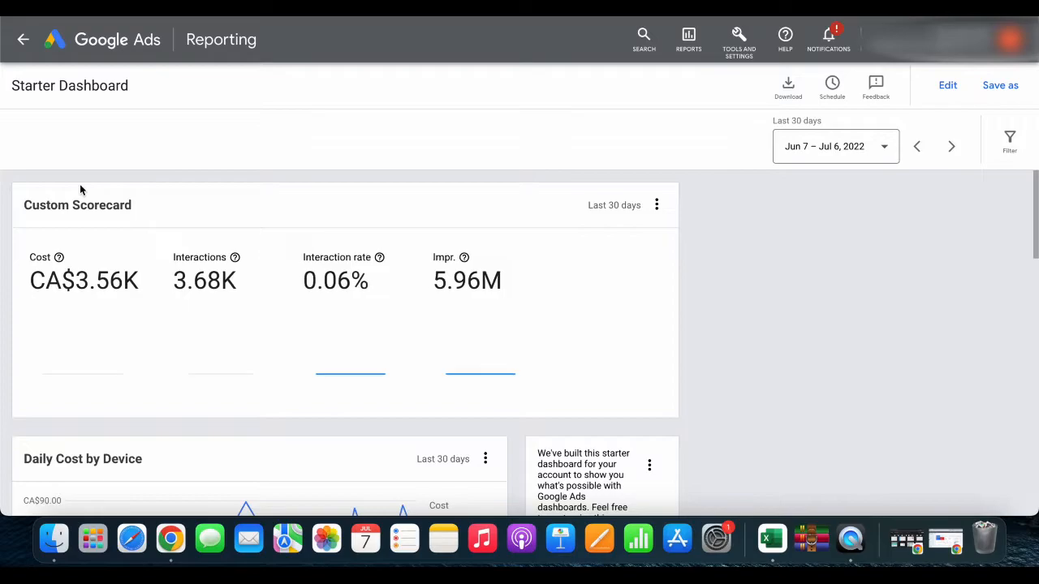
pyautogui.scroll(-1, 696, 294)
pyautogui.scroll(1, 696, 294)
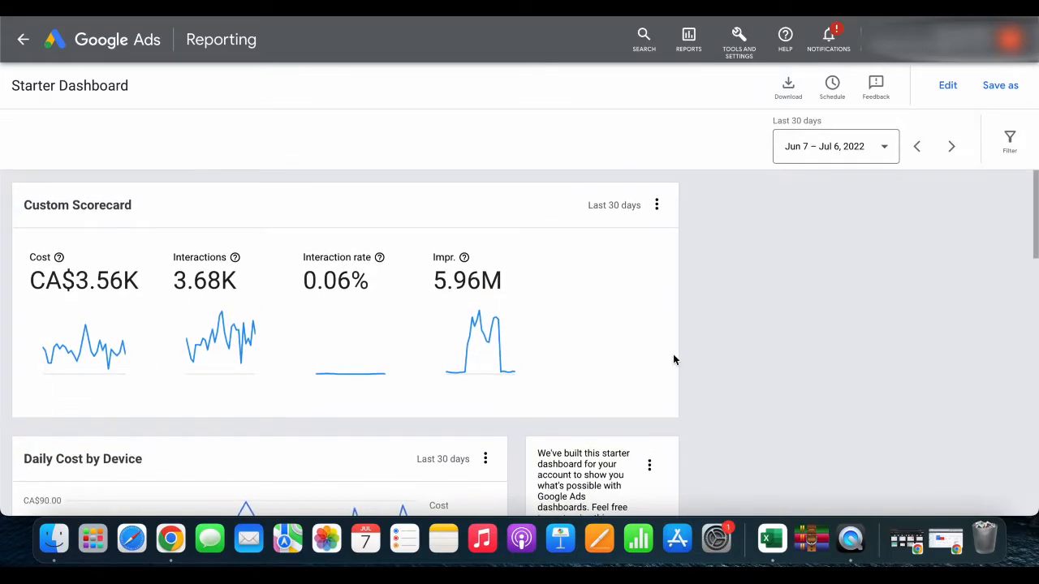
pyautogui.scroll(-8, 674, 360)
pyautogui.scroll(-3, 673, 359)
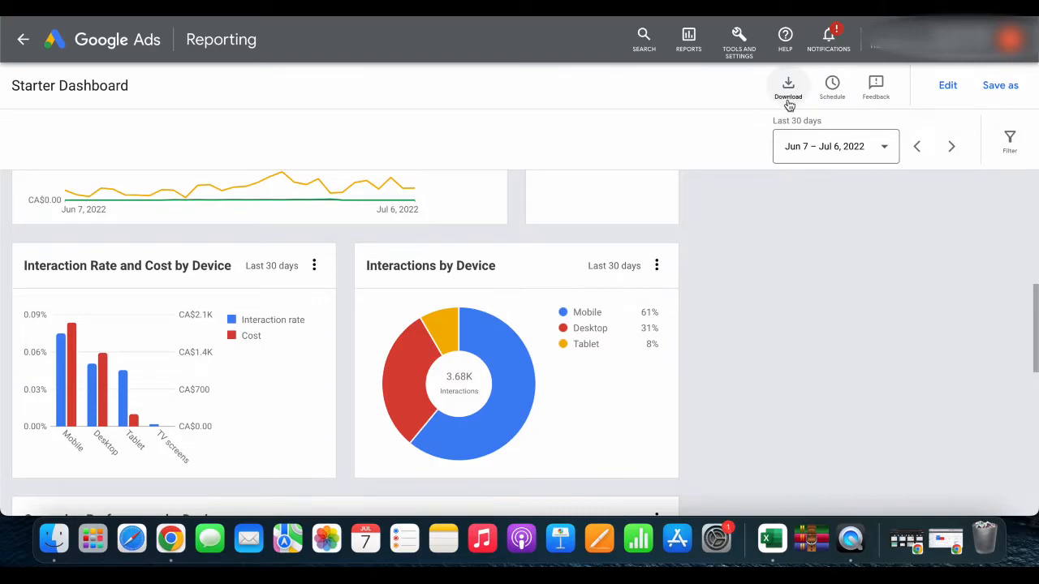
pyautogui.scroll(5, 727, 351)
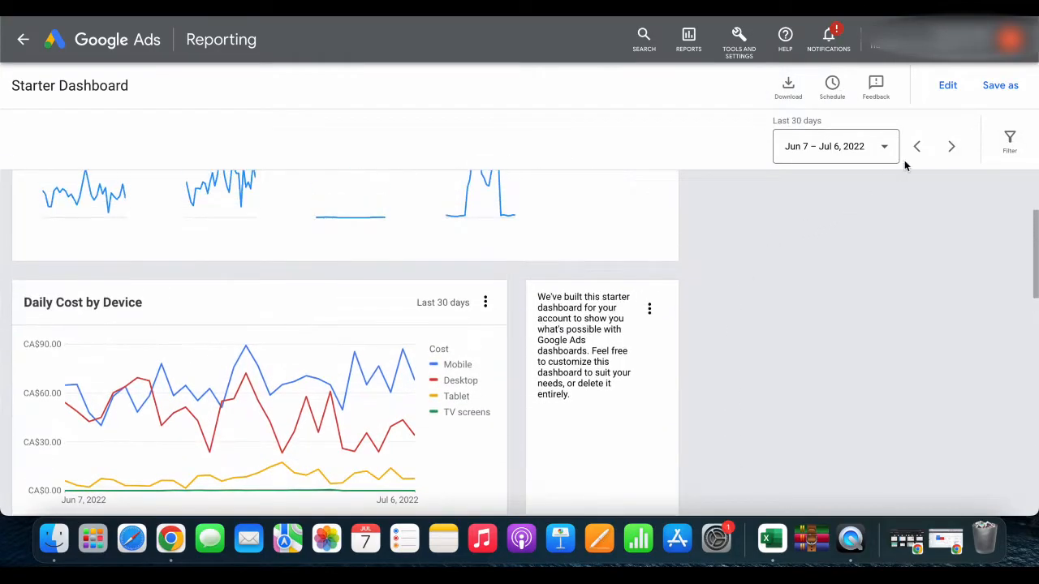
# Step: Examine the filter options and date range presets available for the Starter Dashboard without applying any
pyautogui.click(1000, 145)
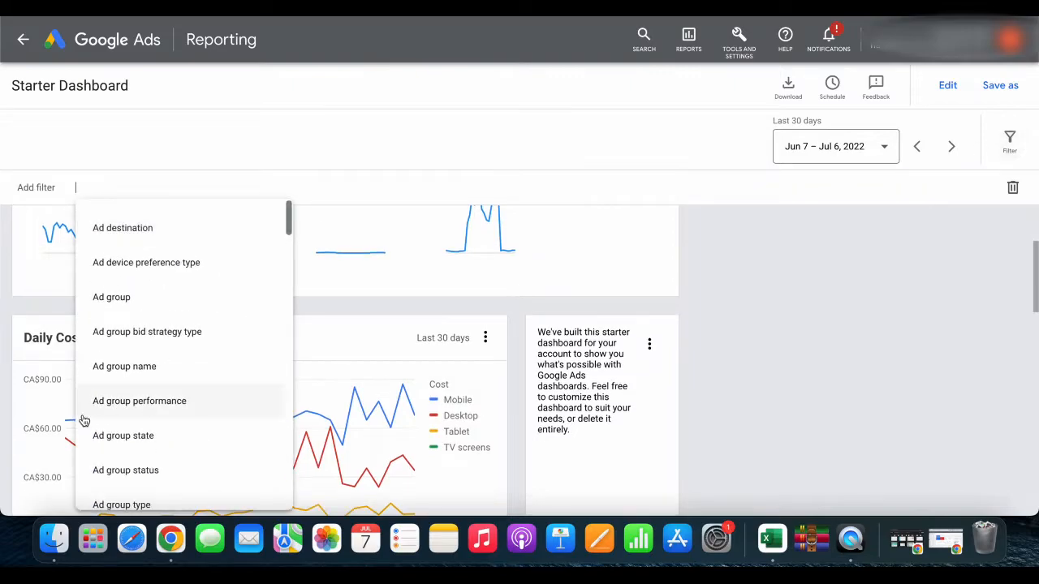
pyautogui.scroll(-1, 145, 385)
pyautogui.scroll(-2, 146, 384)
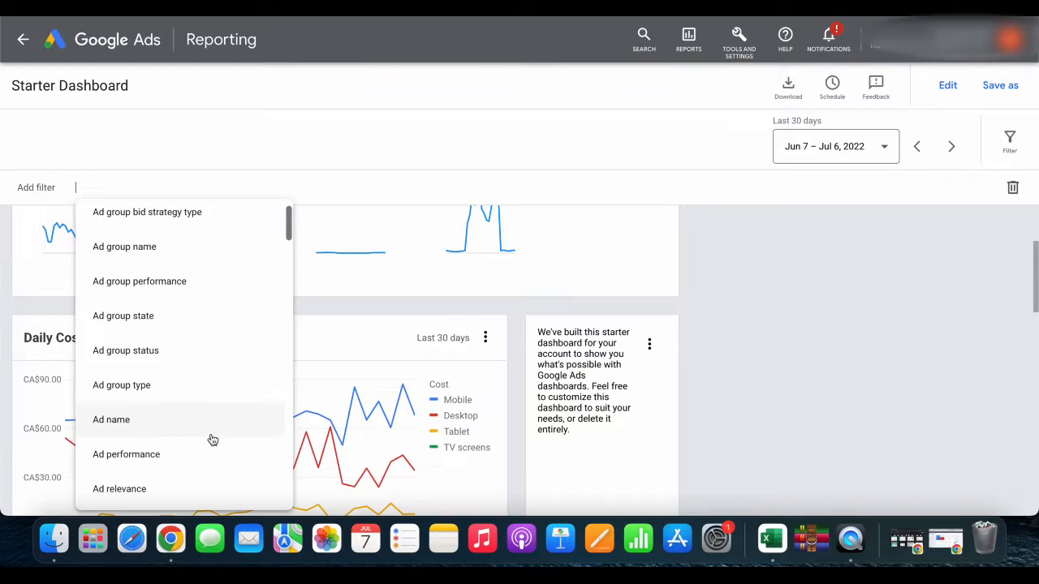
pyautogui.click(781, 391)
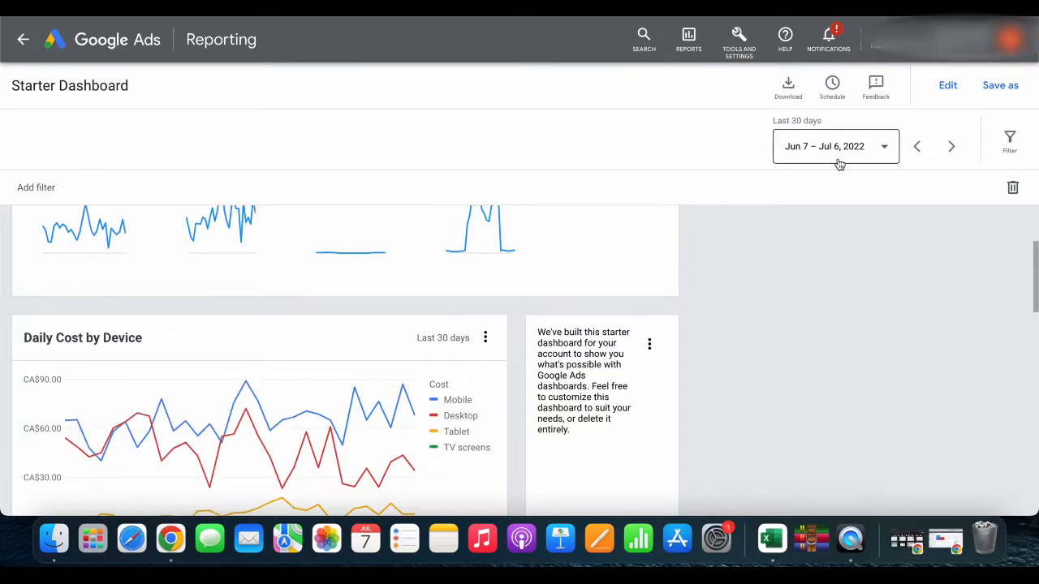
pyautogui.click(840, 146)
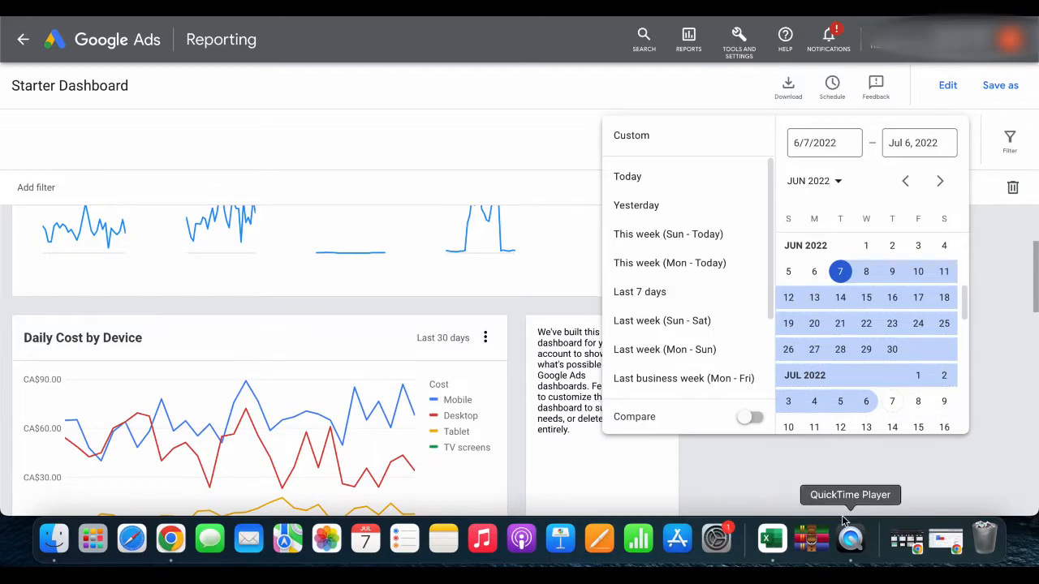
pyautogui.click(809, 465)
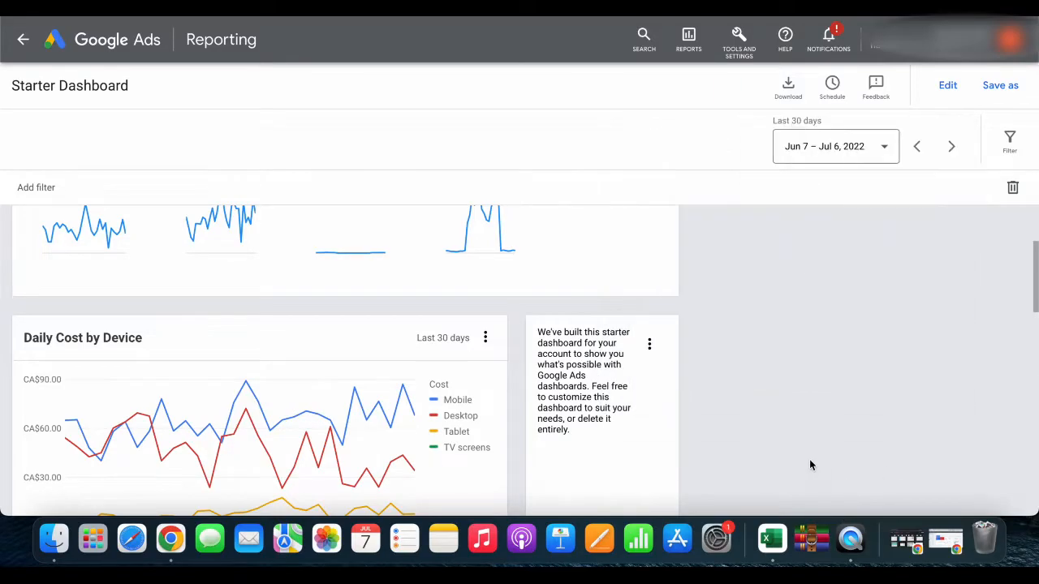
# Step: Download the Starter Dashboard as a PDF and dismiss the download bar
pyautogui.click(778, 91)
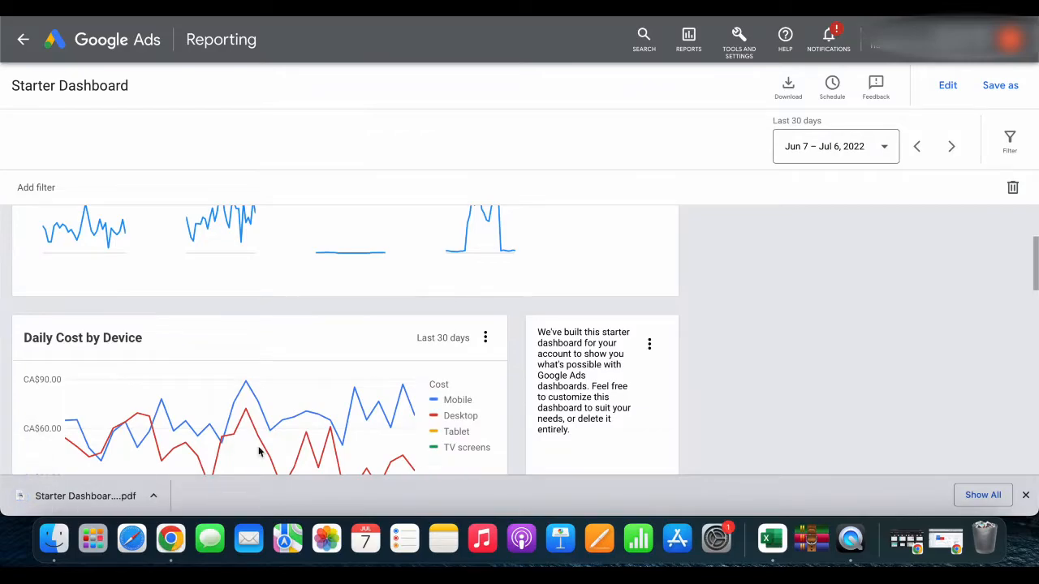
pyautogui.click(1026, 496)
pyautogui.scroll(2, 710, 357)
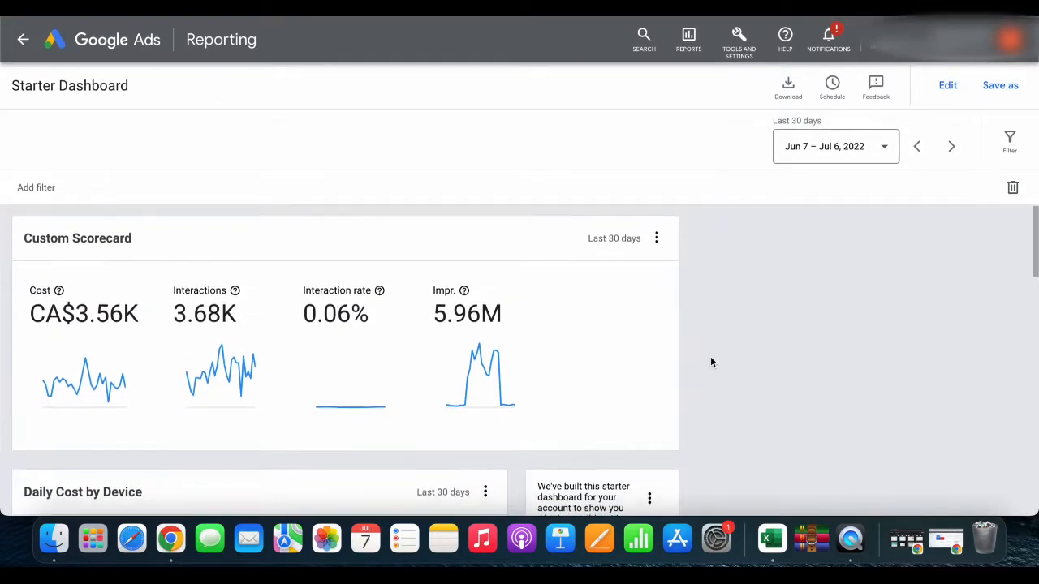
# Step: Check the Custom Scorecard's options and review the dashboard's charts and the campaign performance table by device
pyautogui.click(659, 241)
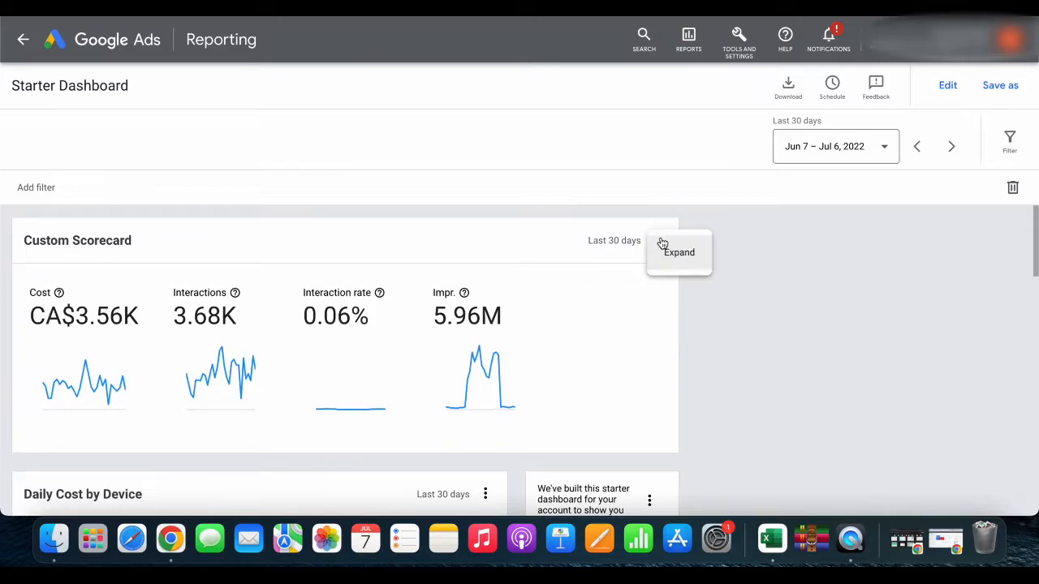
pyautogui.scroll(-10, 694, 357)
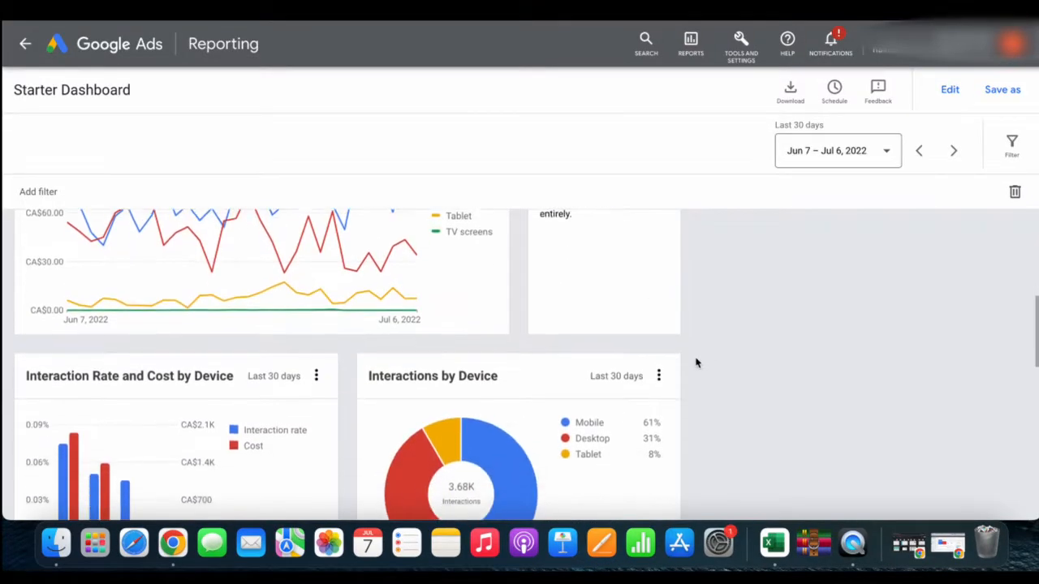
pyautogui.scroll(-5, 696, 363)
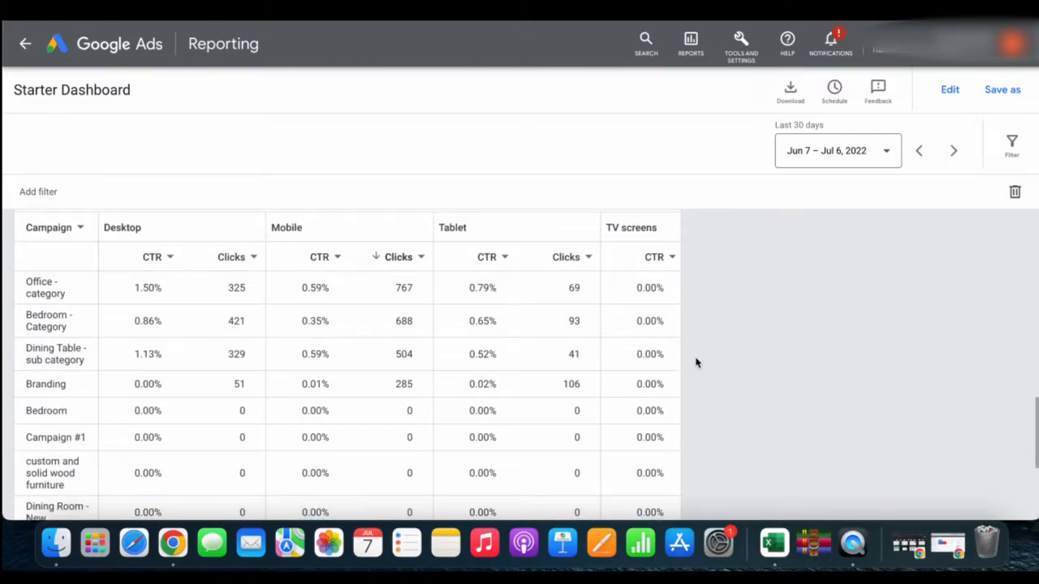
pyautogui.scroll(-2, 696, 361)
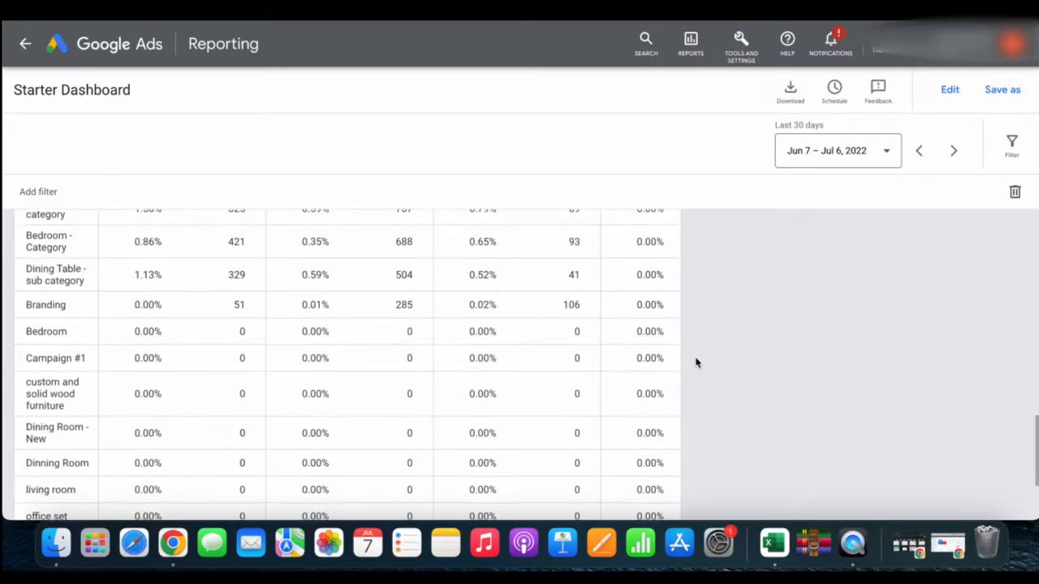
pyautogui.scroll(15, 696, 360)
pyautogui.scroll(3, 313, 304)
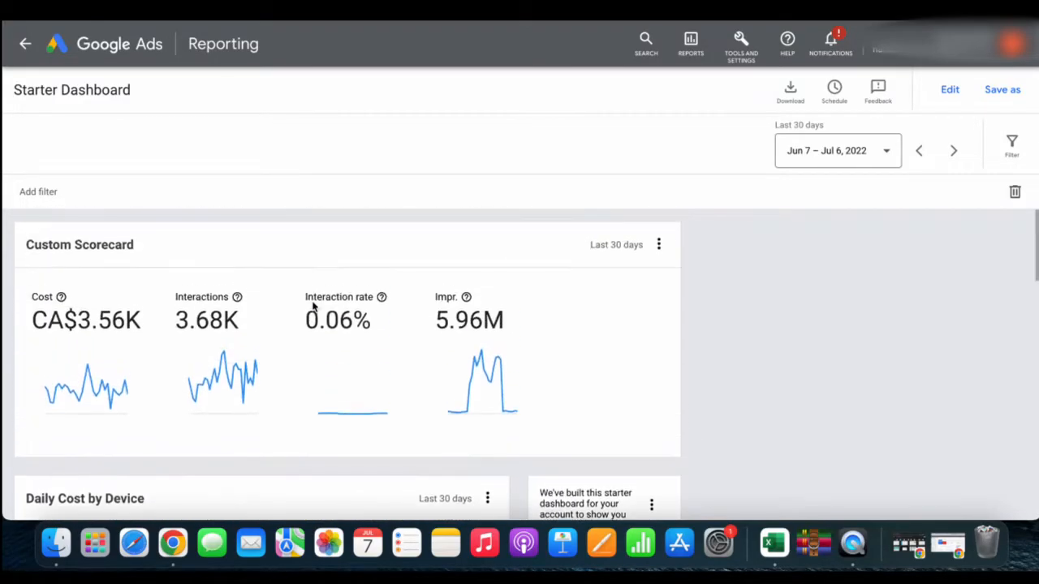
# Step: Leave the Starter Dashboard and create a new blank dashboard from the dashboards list
pyautogui.click(24, 46)
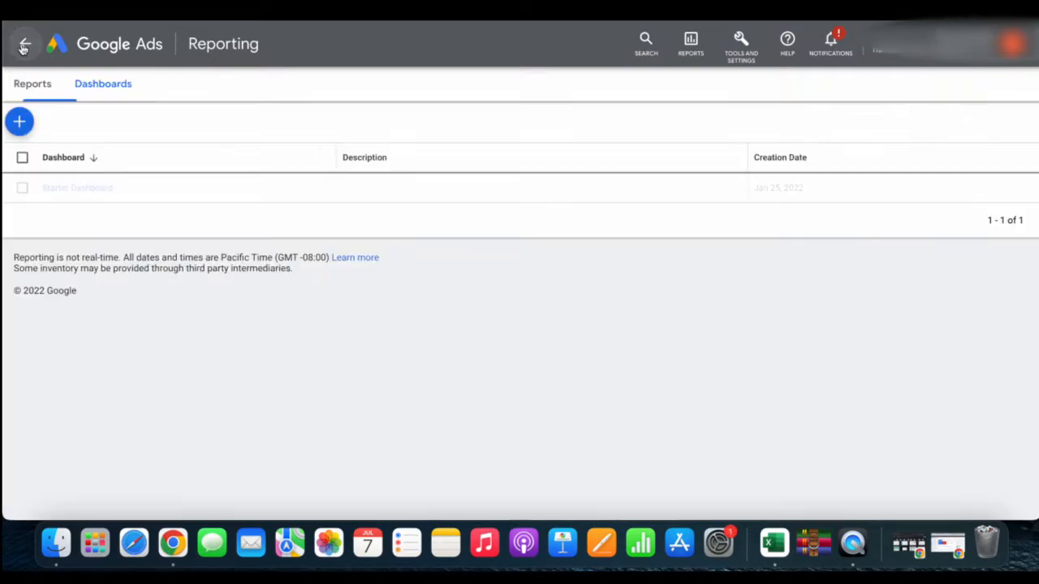
pyautogui.click(25, 129)
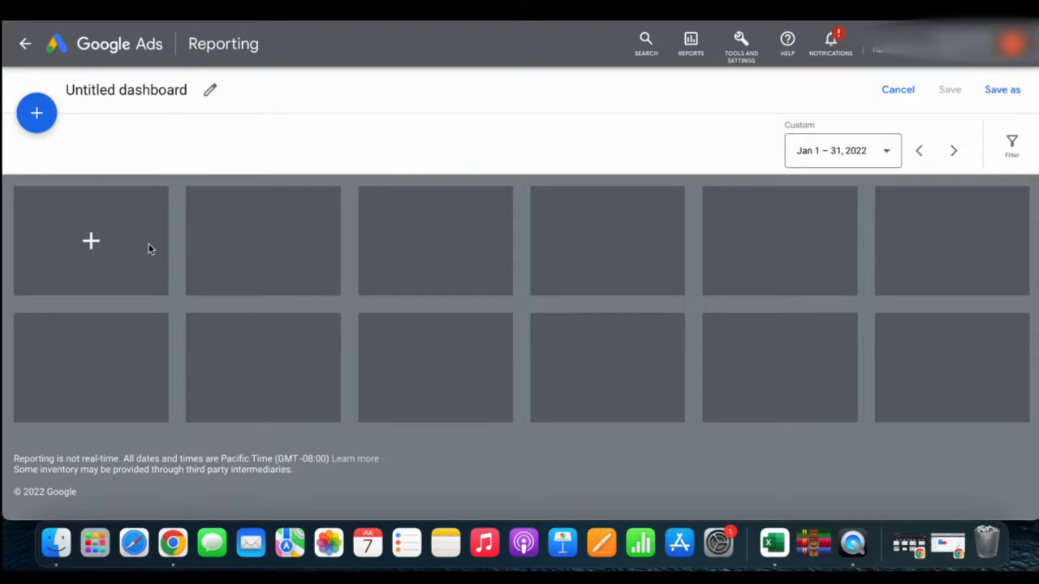
# Step: Look through the predefined report categories and add the basic Campaign report in the new dashboard's first cell
pyautogui.click(90, 240)
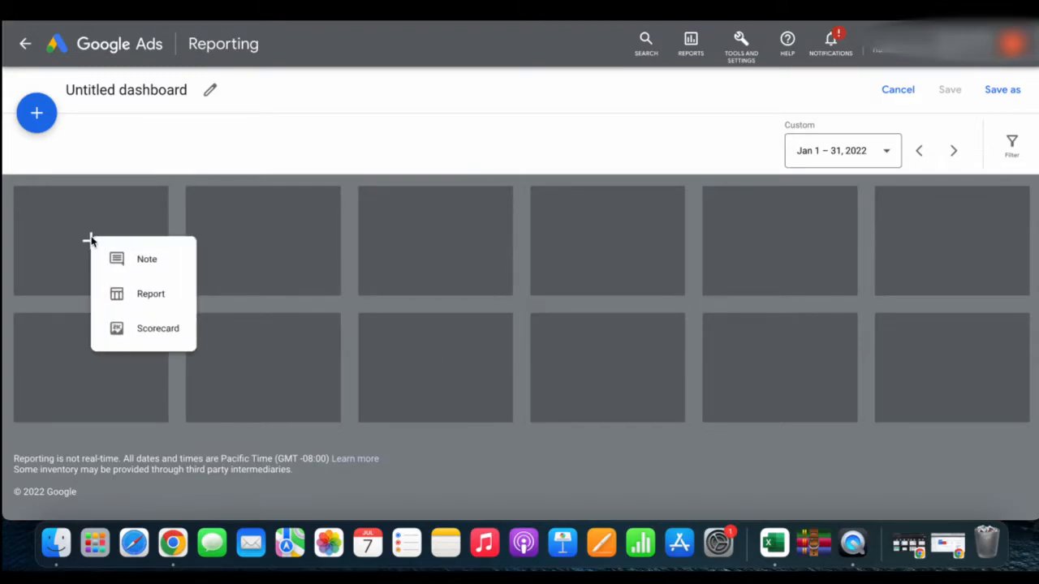
pyautogui.click(138, 296)
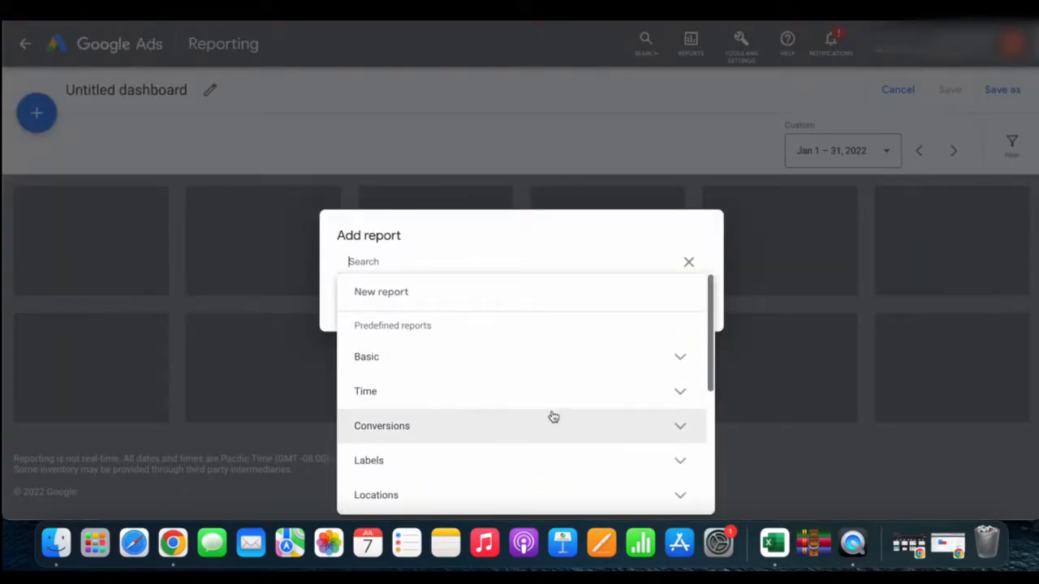
pyautogui.scroll(-5, 617, 412)
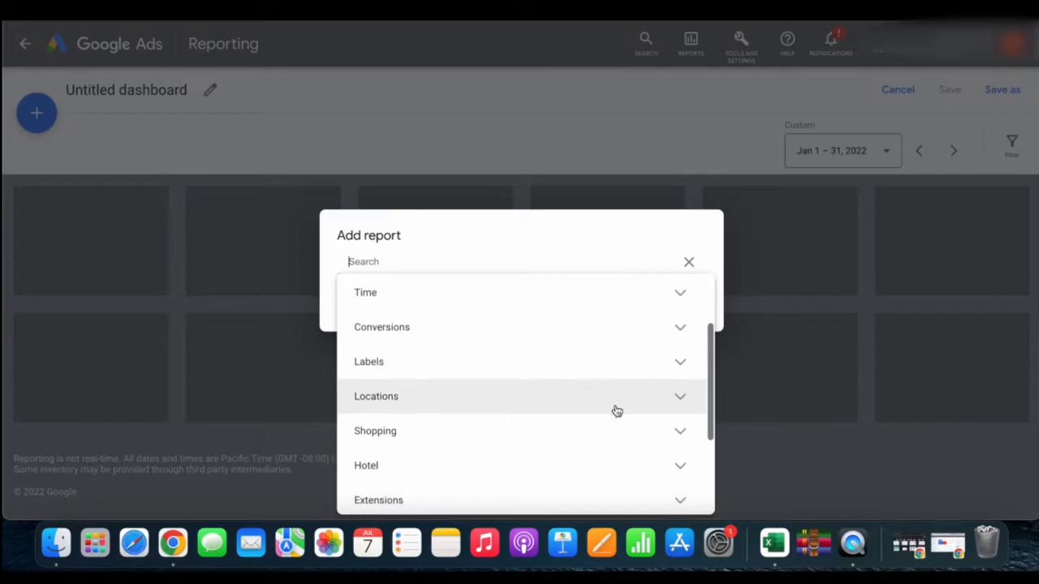
pyautogui.scroll(-2, 617, 412)
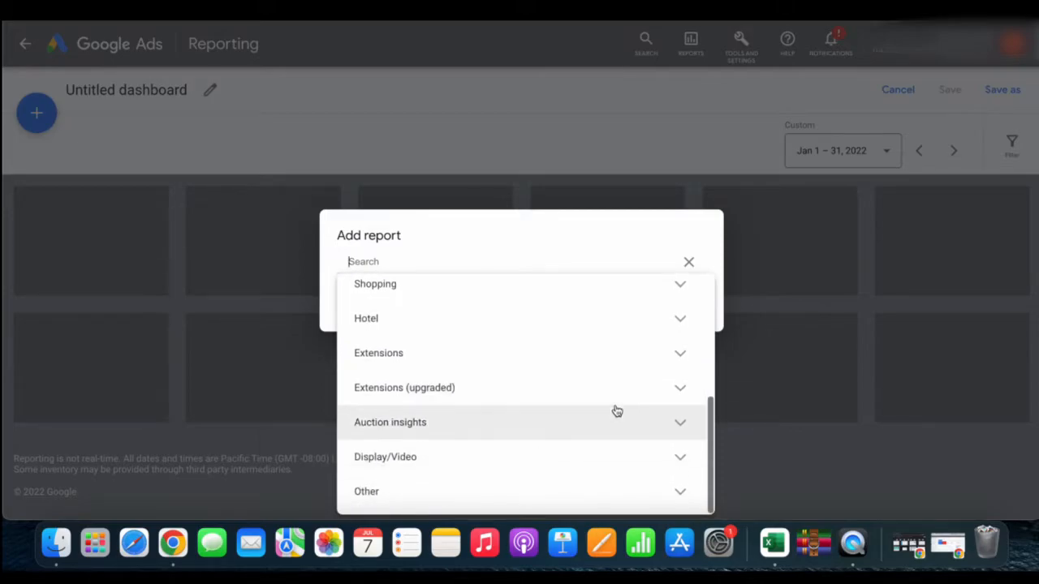
pyautogui.click(639, 503)
pyautogui.scroll(-2, 620, 408)
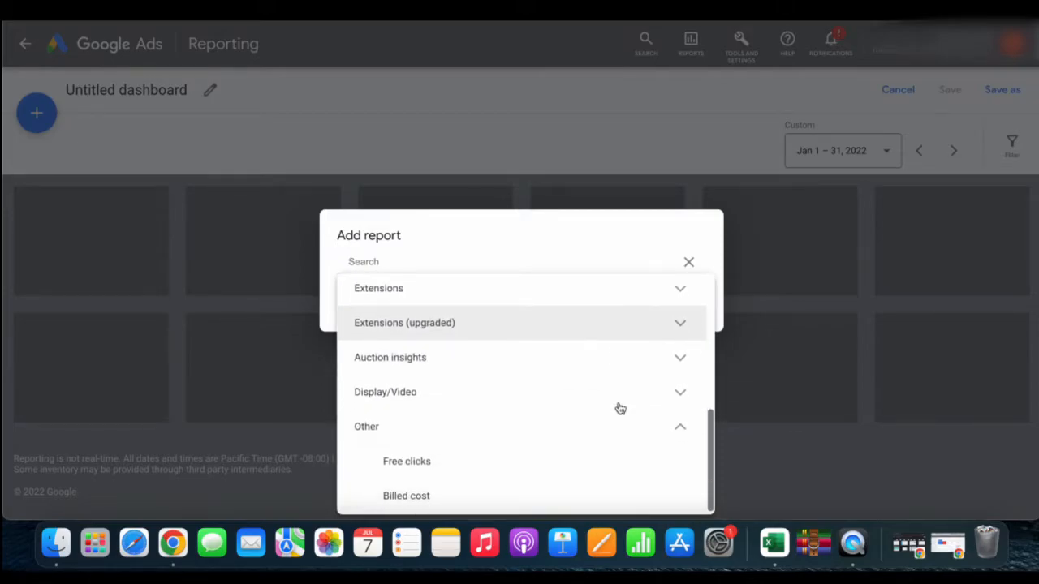
pyautogui.scroll(10, 620, 409)
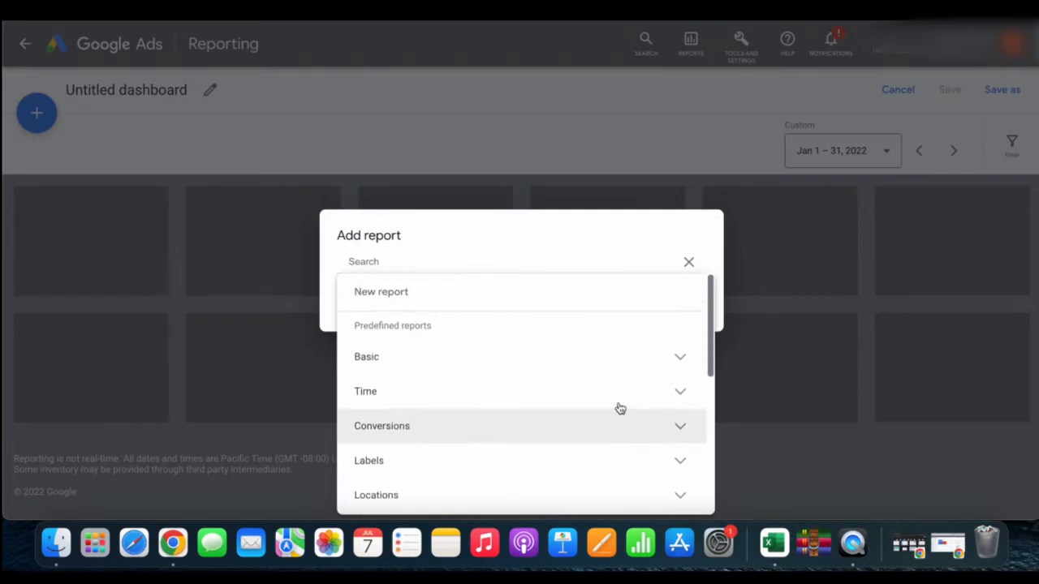
pyautogui.click(676, 367)
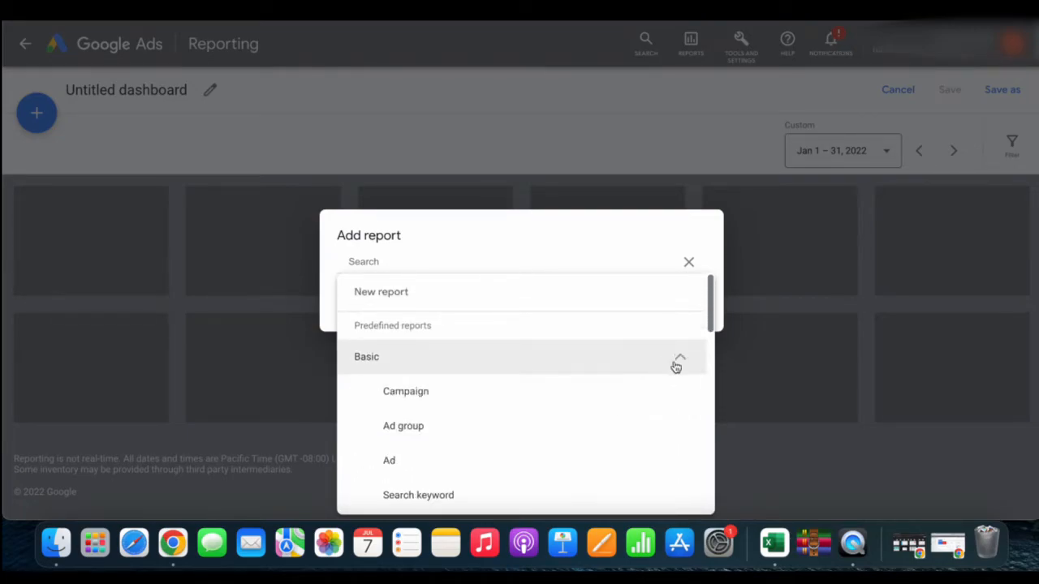
pyautogui.click(629, 396)
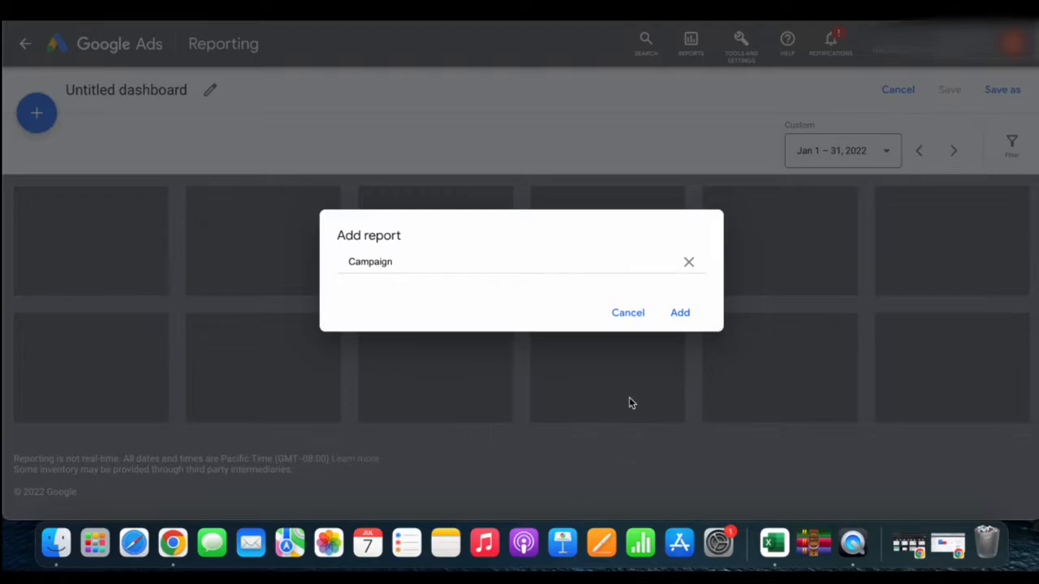
pyautogui.click(681, 312)
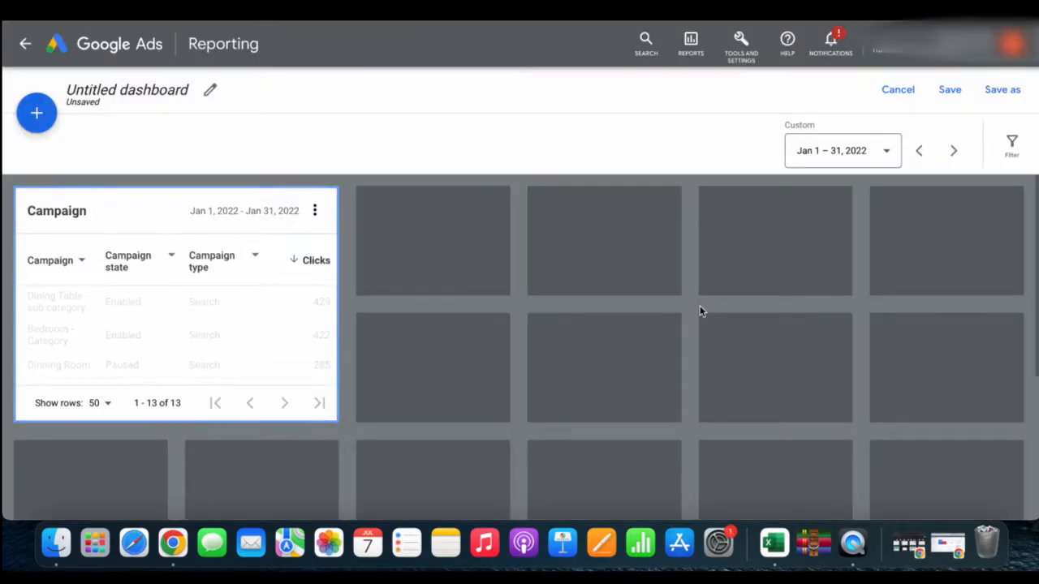
# Step: Add a scorecard named "test" with the All conv. measure in the second row, fourth column of the dashboard
pyautogui.moveTo(239, 322)
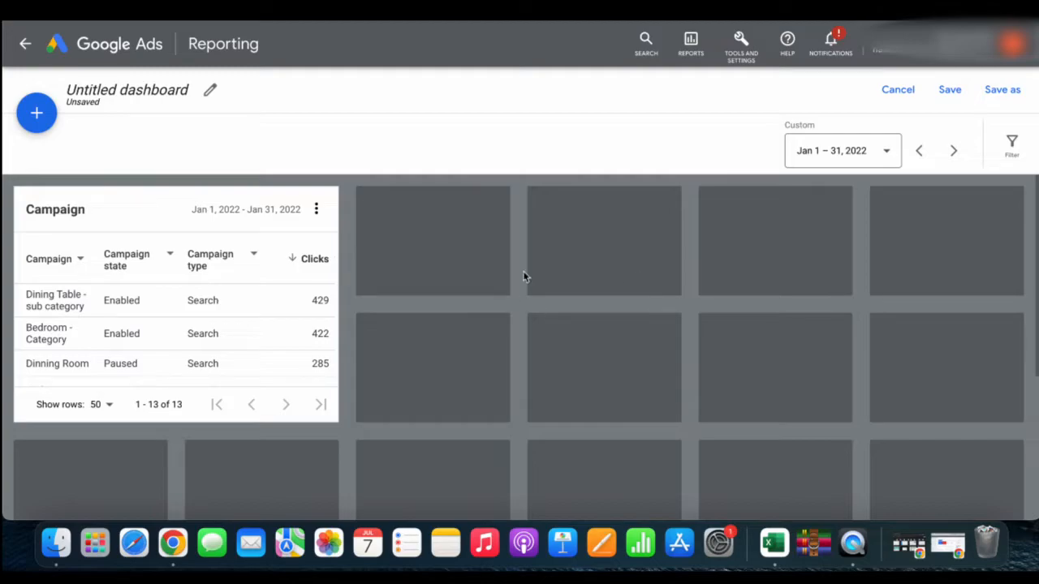
pyautogui.scroll(-1, 579, 345)
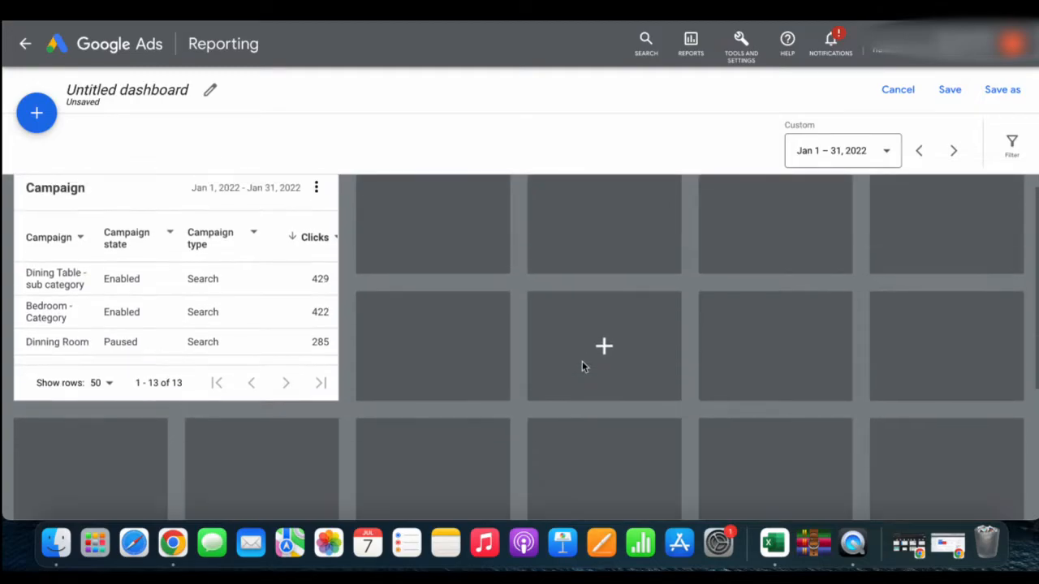
pyautogui.click(615, 345)
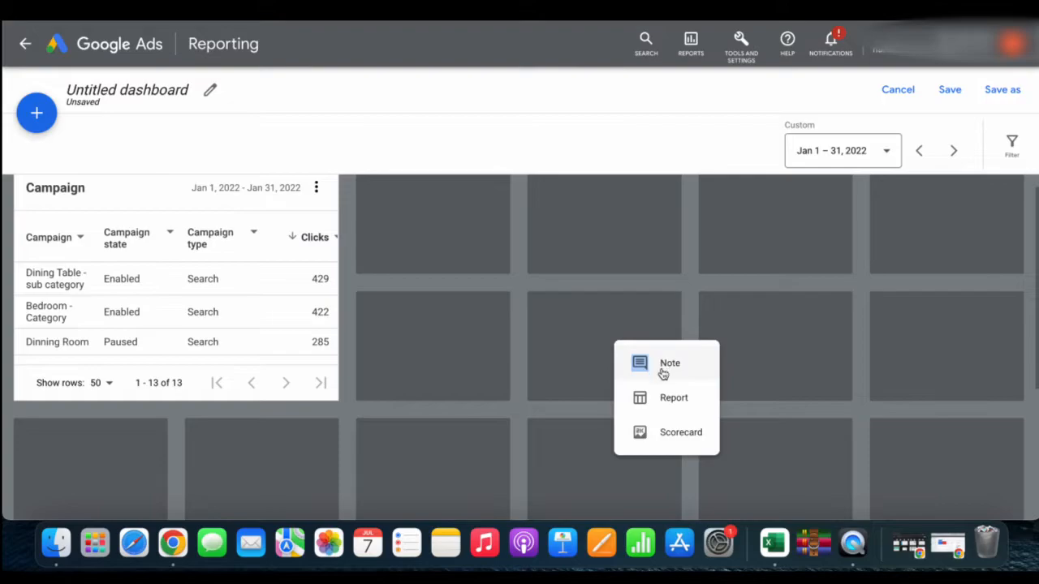
pyautogui.click(676, 436)
pyautogui.click(463, 129)
pyautogui.write('test')
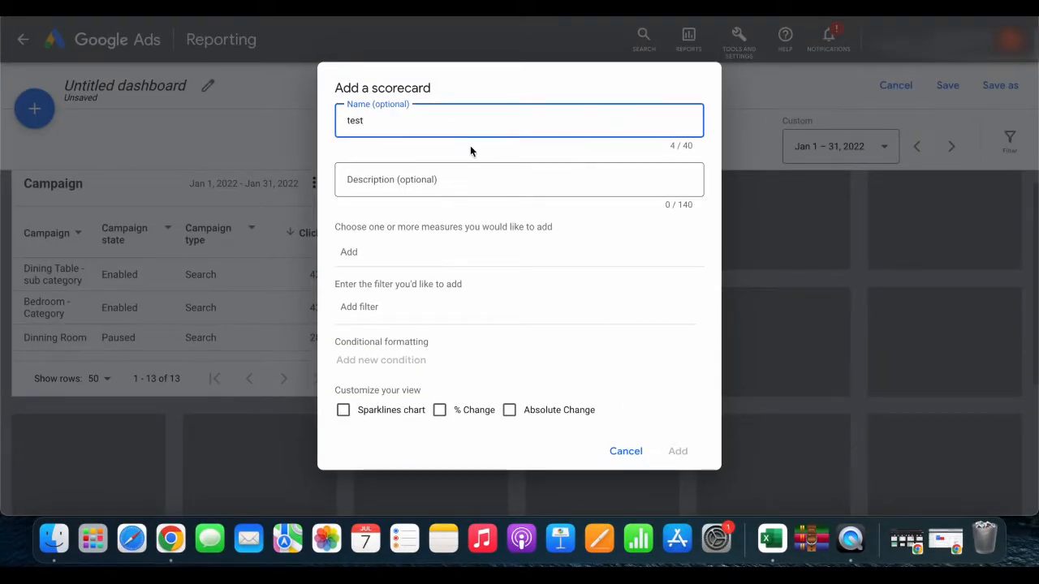
pyautogui.click(487, 251)
pyautogui.click(554, 432)
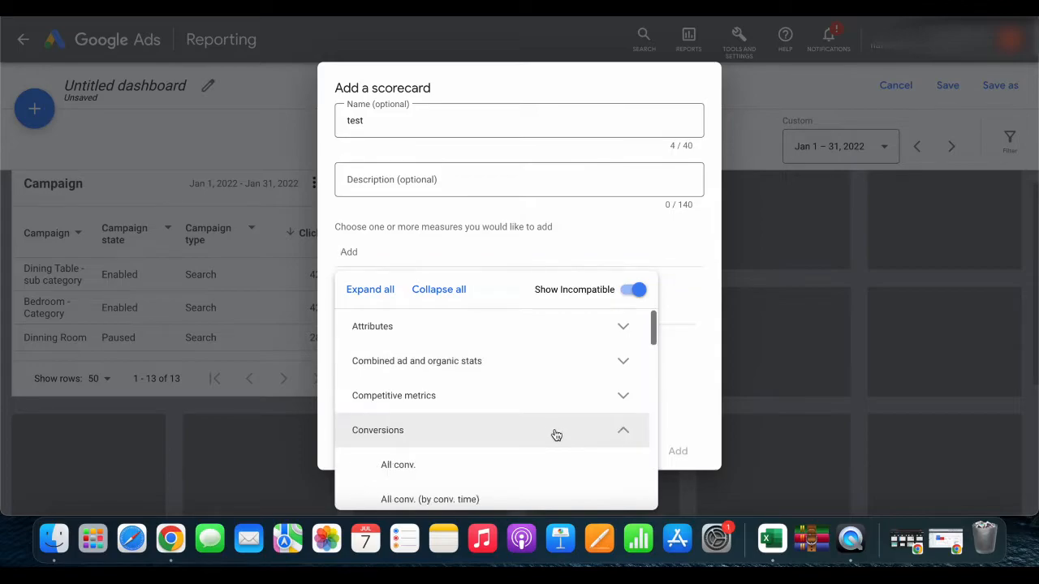
pyautogui.scroll(-2, 554, 435)
pyautogui.click(541, 436)
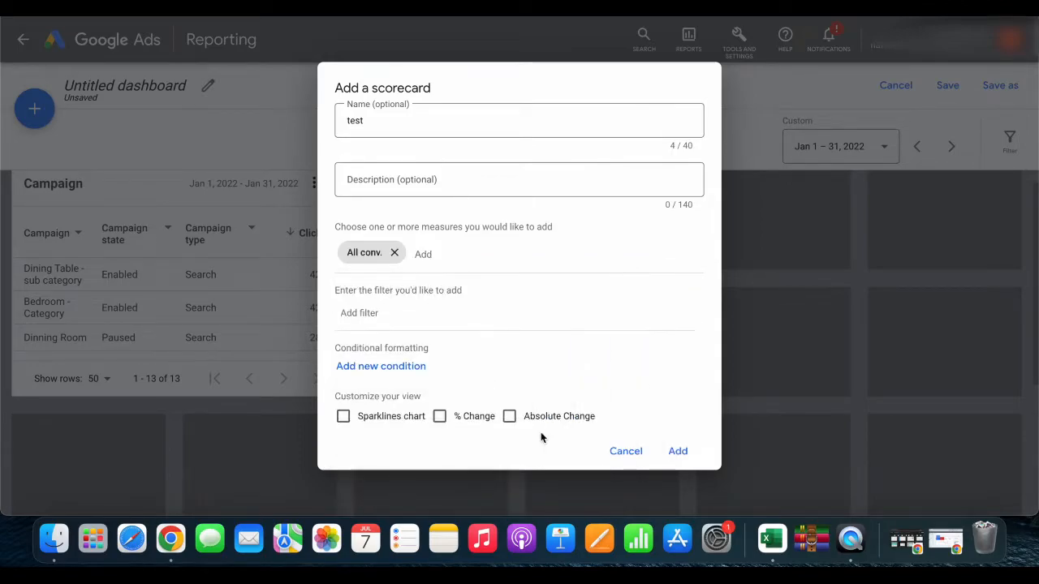
pyautogui.click(676, 452)
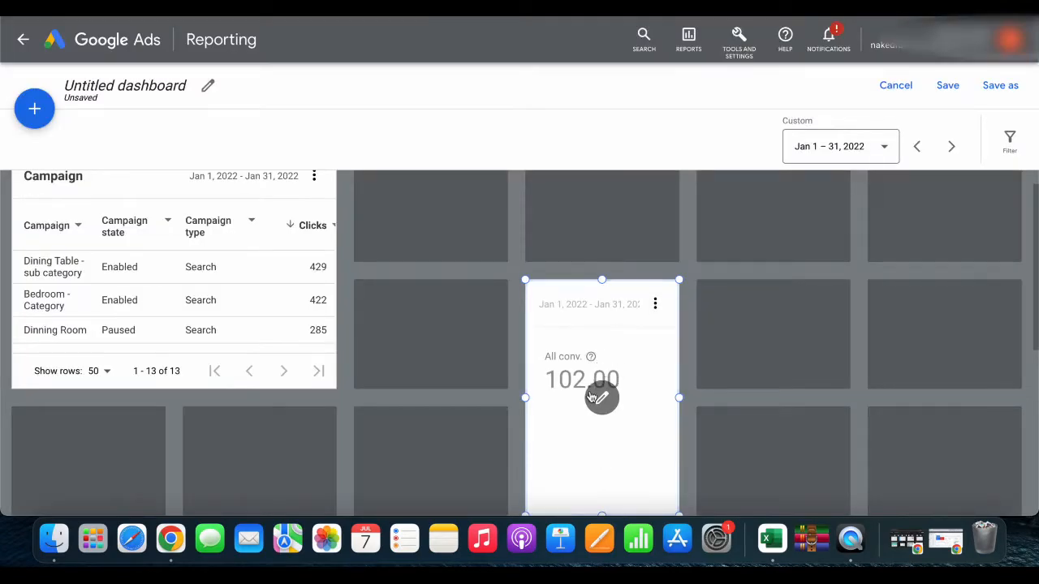
# Step: Add the predefined Day of week time report in the second column of the dashboard's lowest empty row
pyautogui.scroll(-5, 899, 354)
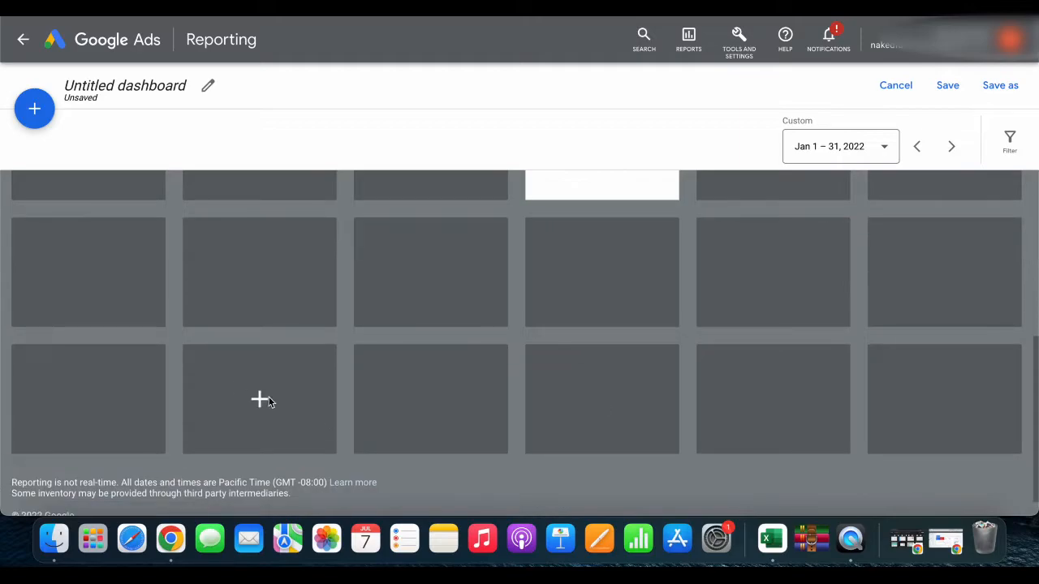
pyautogui.click(261, 398)
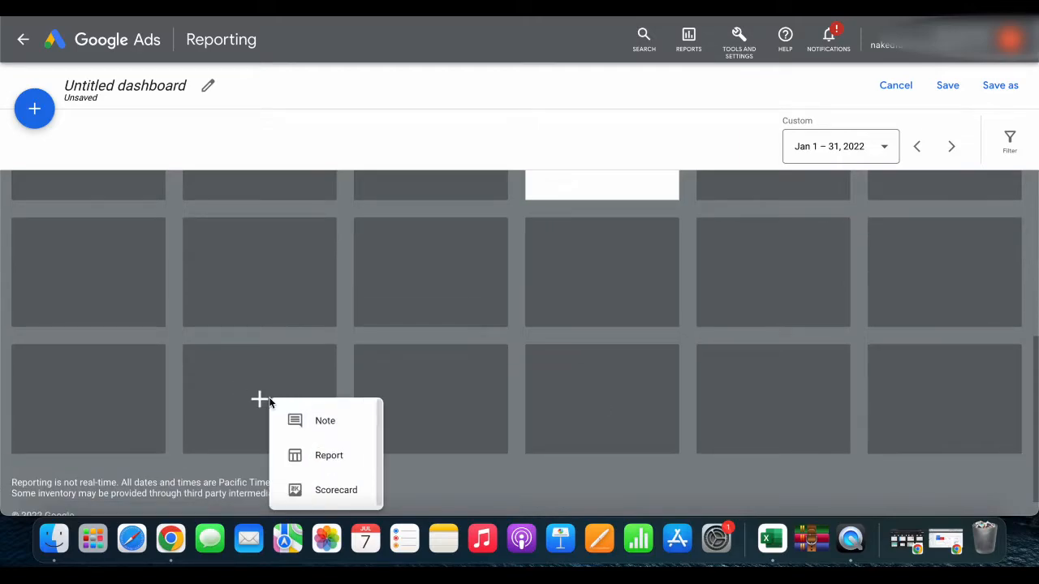
pyautogui.click(349, 466)
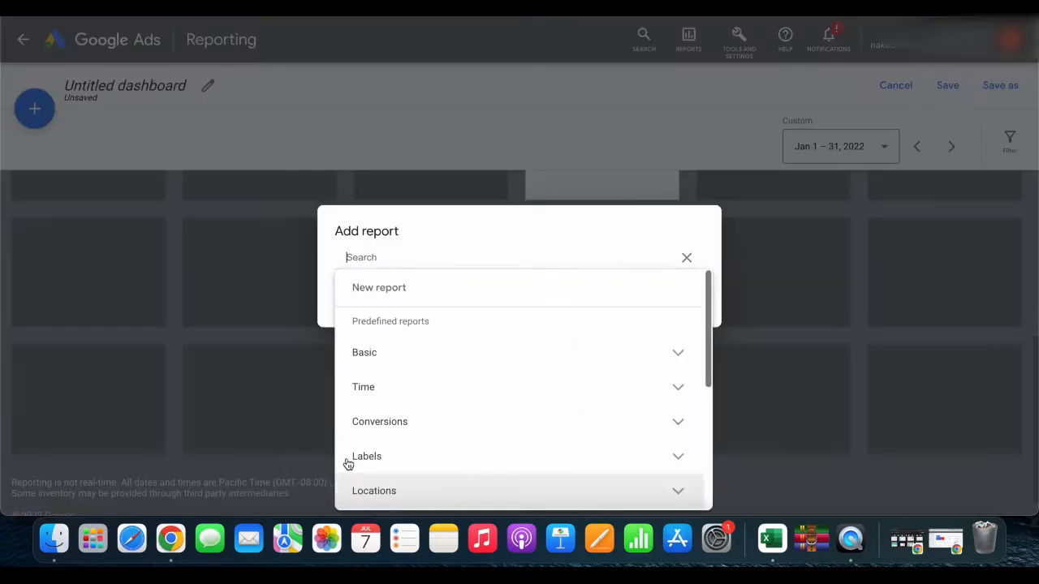
pyautogui.click(531, 393)
pyautogui.click(530, 430)
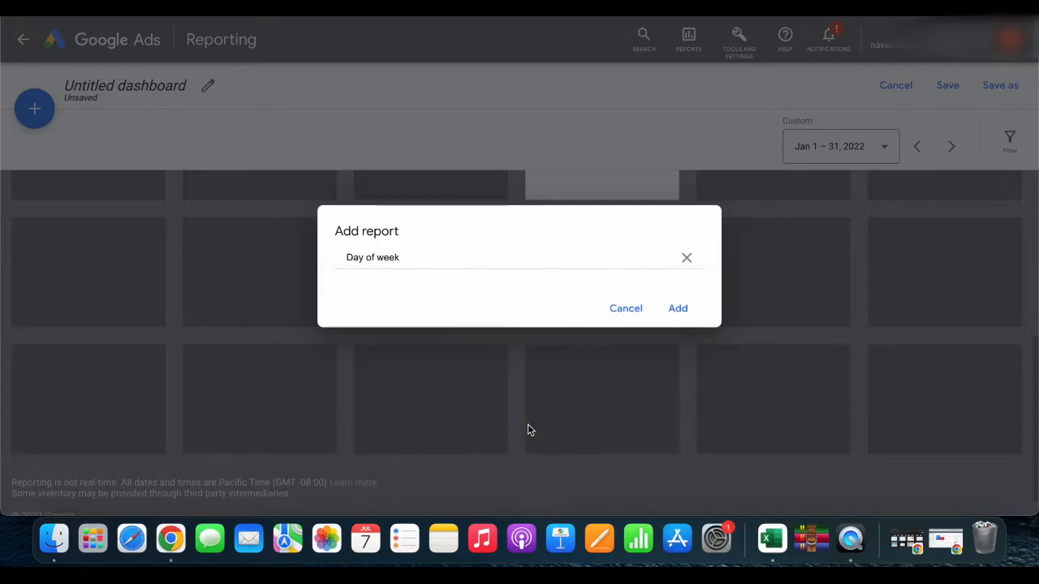
pyautogui.click(678, 309)
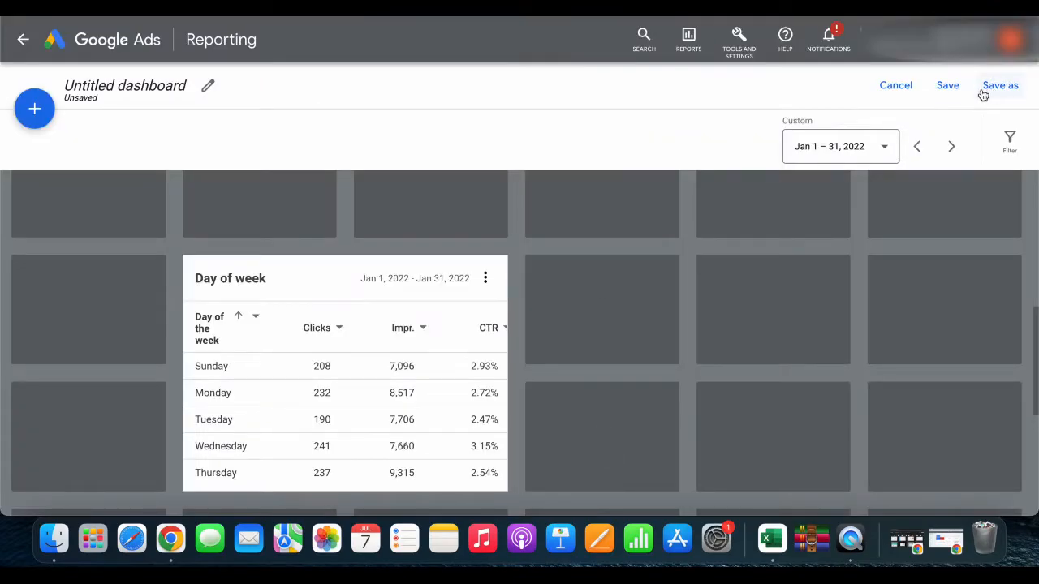
# Step: Save the dashboard as "test 1" and look over its saved layout
pyautogui.click(947, 85)
pyautogui.write('test 1')
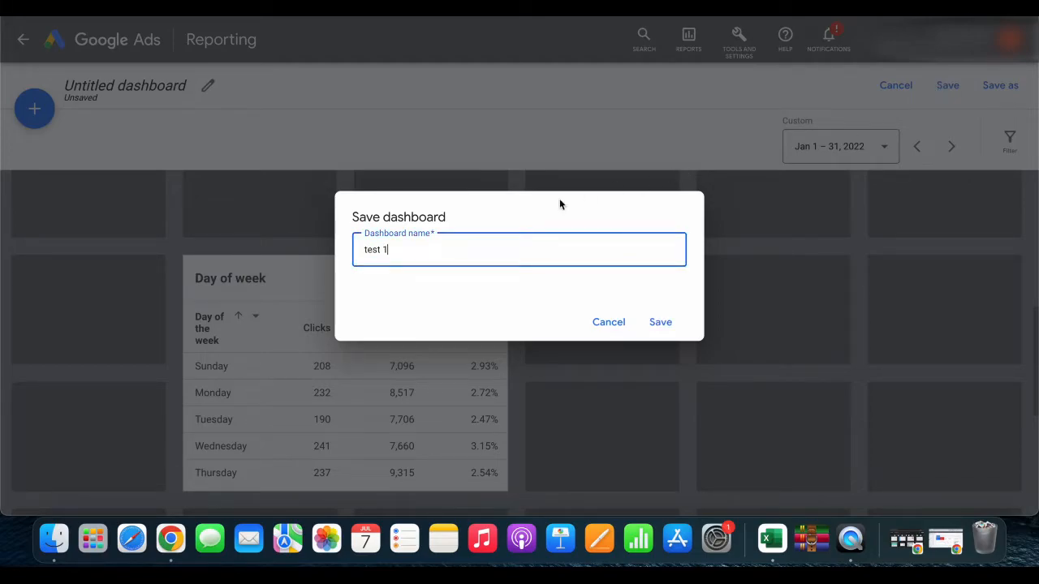
pyautogui.click(669, 318)
pyautogui.scroll(-5, 395, 304)
pyautogui.scroll(10, 396, 307)
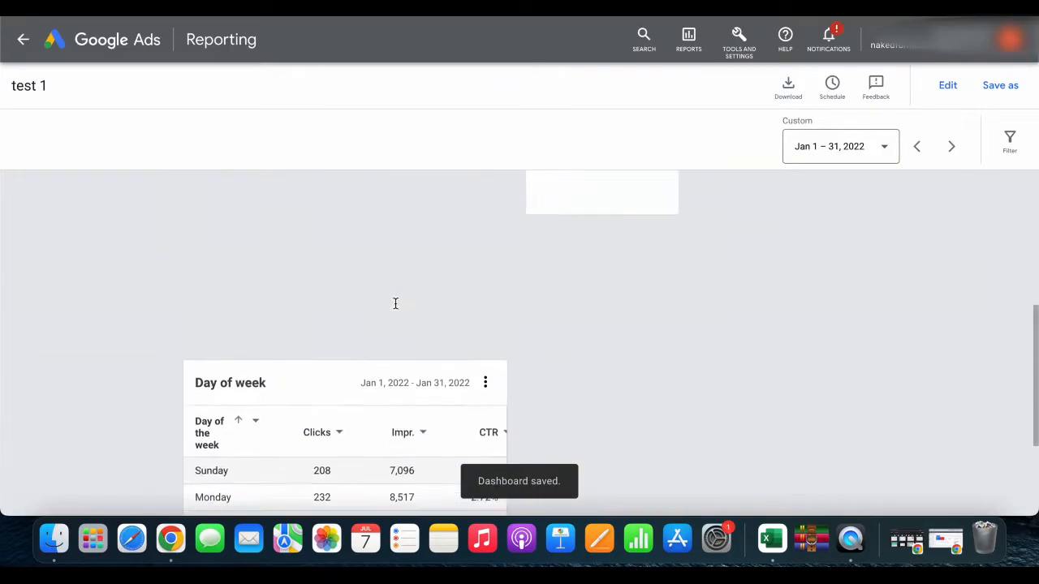
pyautogui.scroll(-10, 395, 307)
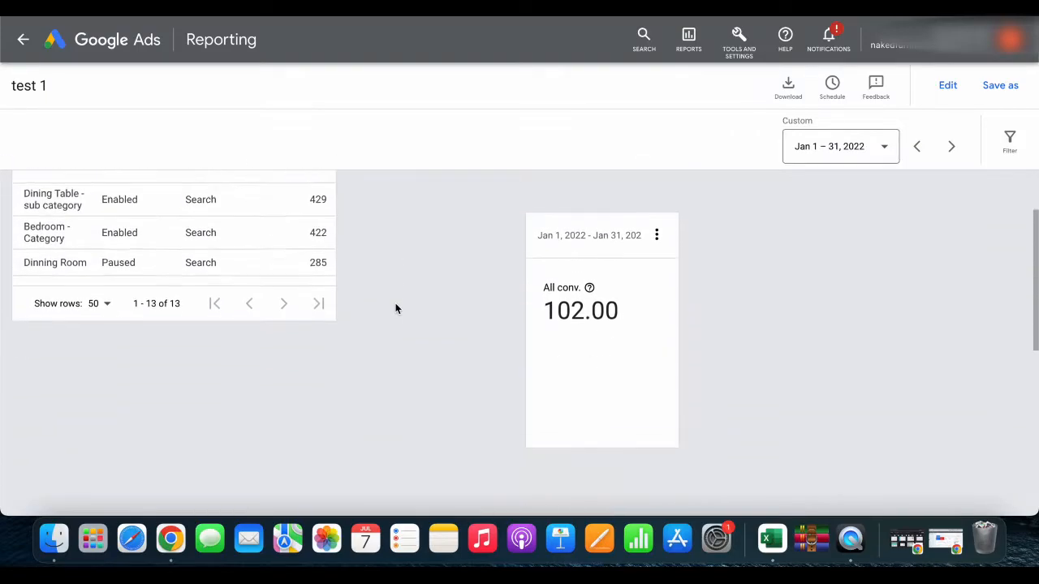
pyautogui.scroll(10, 395, 304)
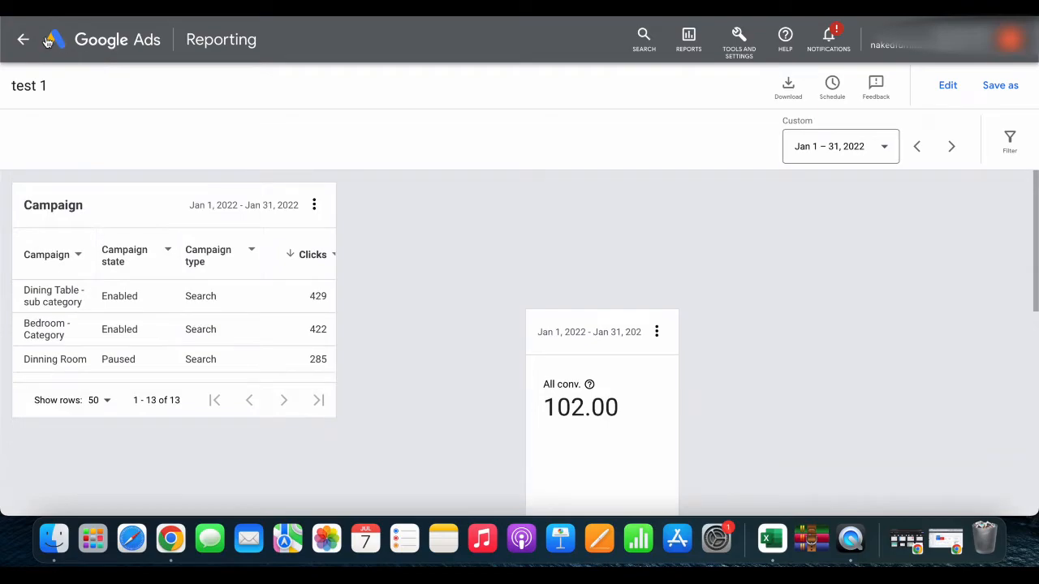
# Step: Reopen the test 1 dashboard from the dashboards list, review its campaign table, scorecard and day-of-week report, and return to the list
pyautogui.click(22, 39)
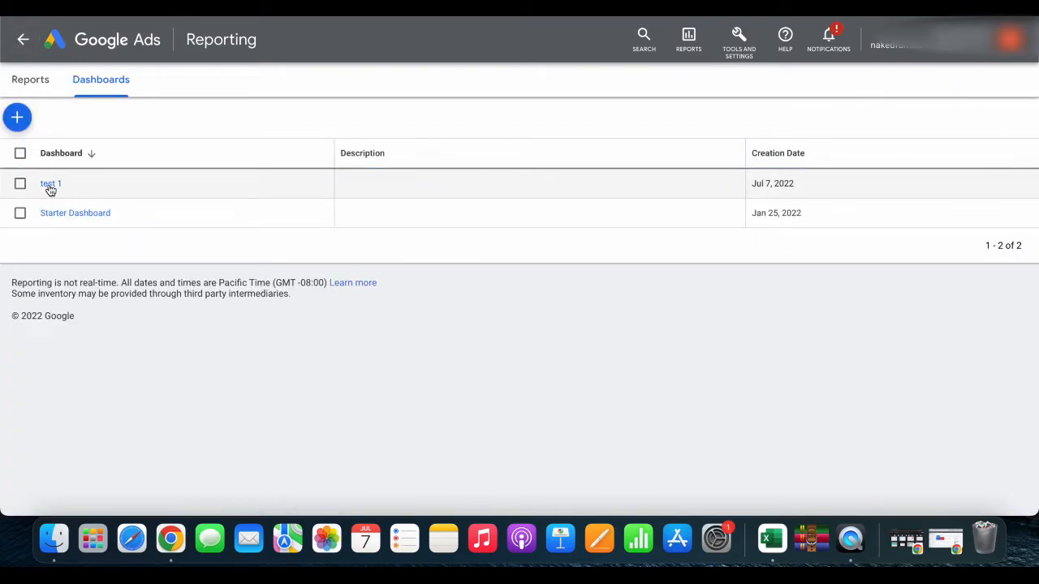
pyautogui.click(52, 179)
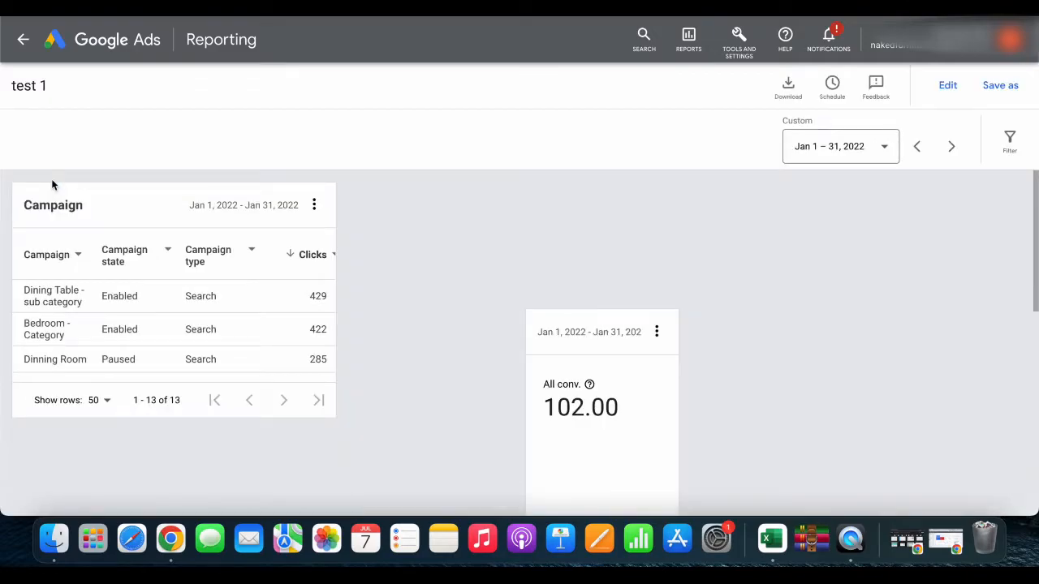
pyautogui.scroll(-1, 266, 324)
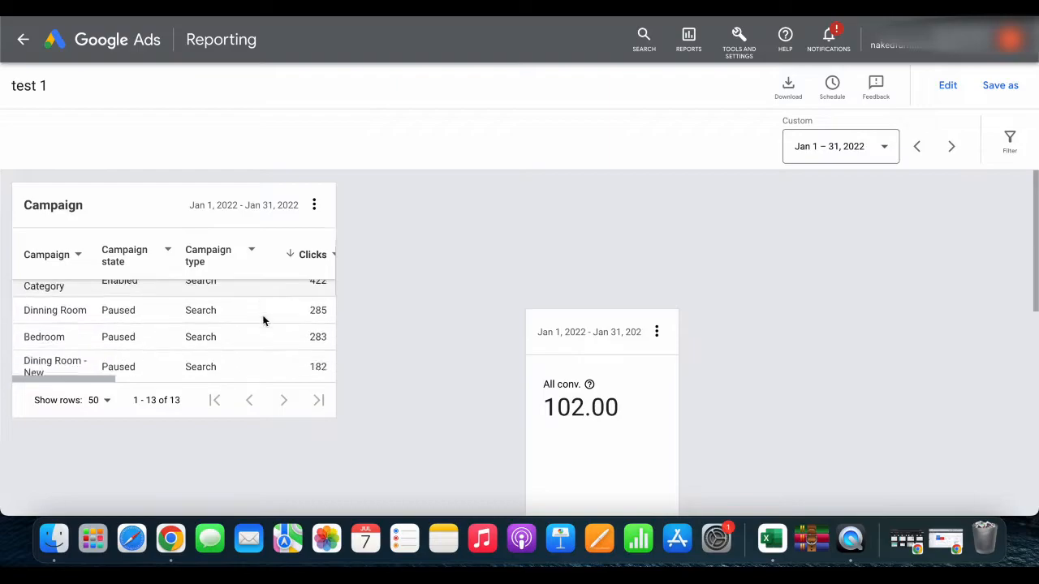
pyautogui.scroll(-5, 263, 322)
pyautogui.scroll(3, 263, 321)
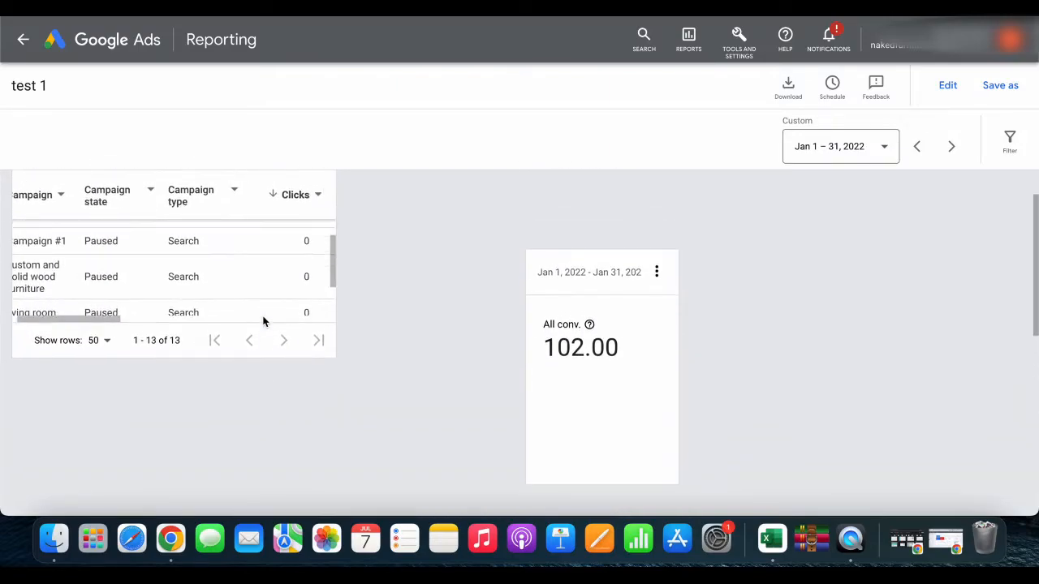
pyautogui.scroll(3, 263, 322)
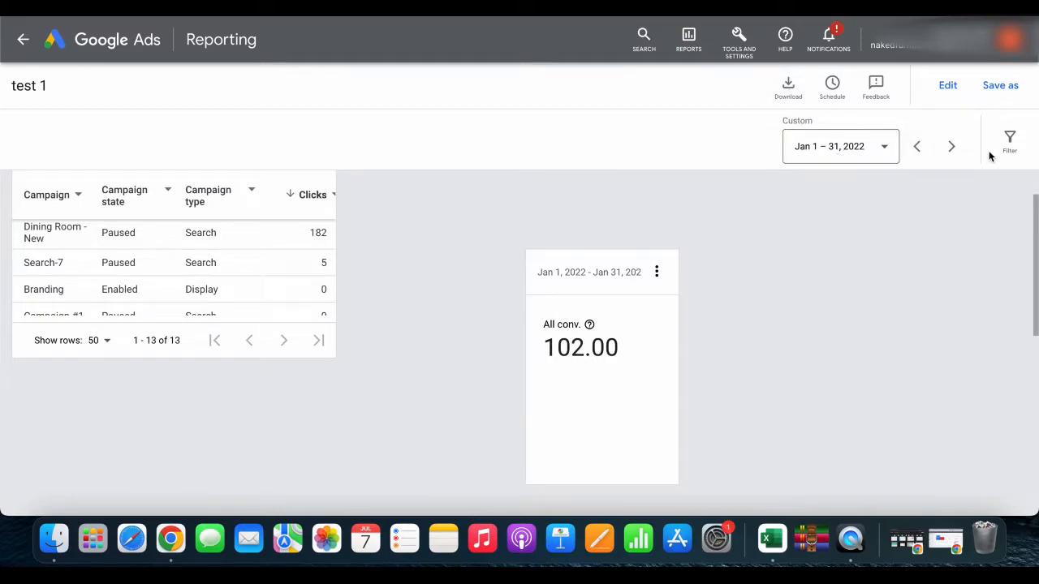
pyautogui.scroll(-1, 805, 302)
pyautogui.scroll(-5, 805, 302)
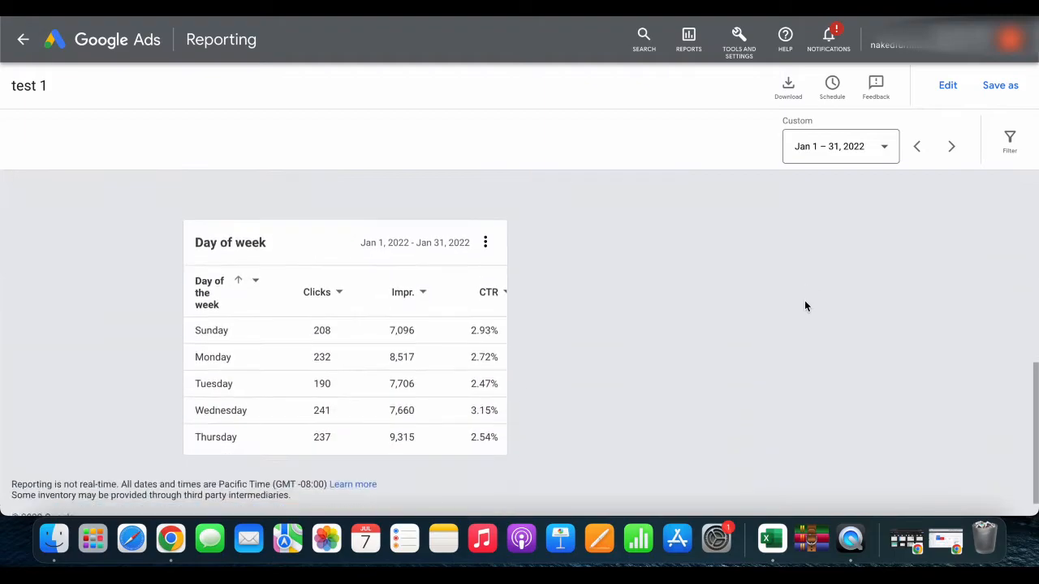
pyautogui.scroll(6, 805, 303)
pyautogui.scroll(1, 805, 306)
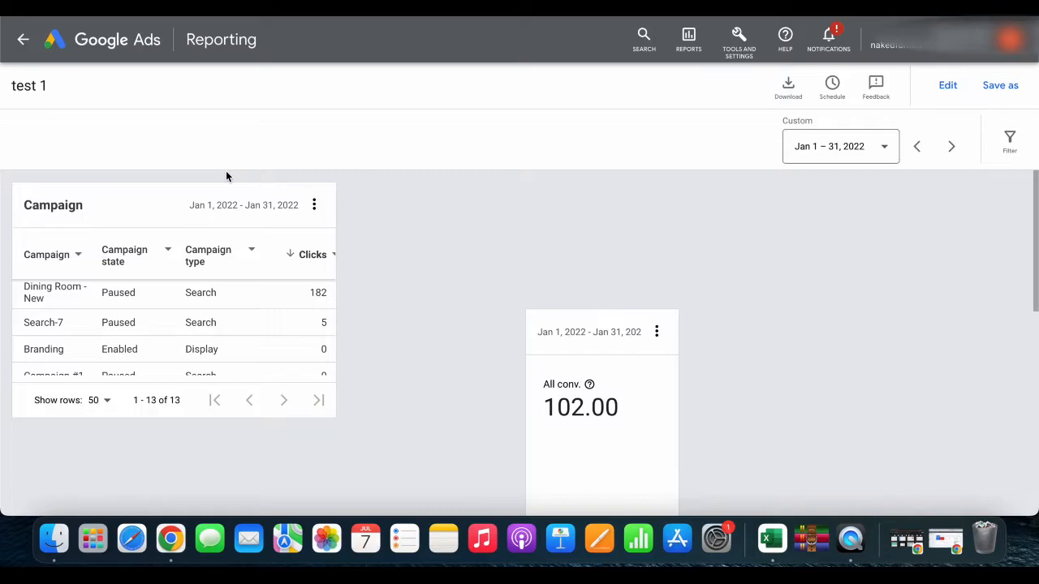
pyautogui.click(26, 40)
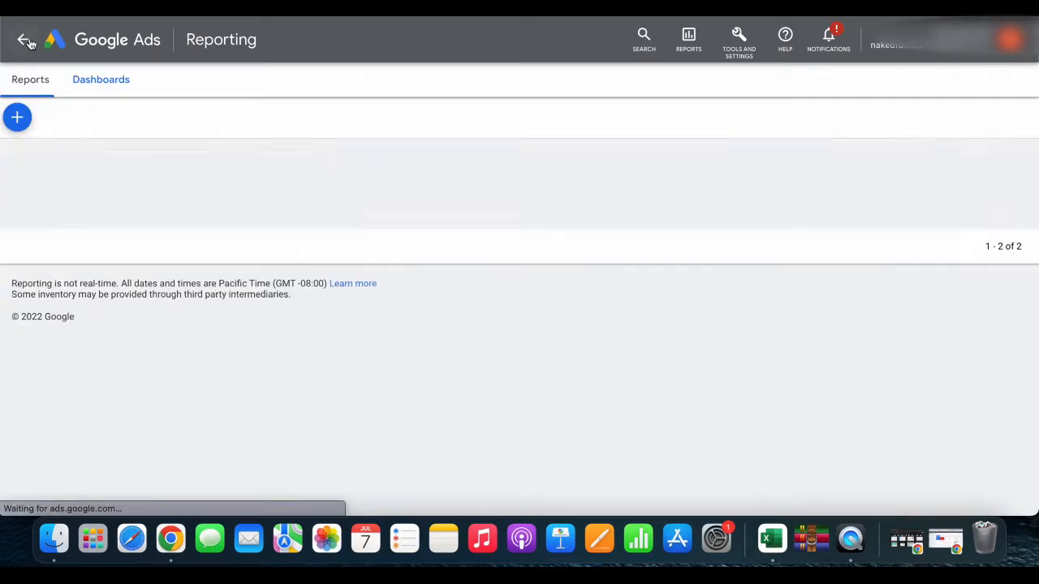
# Step: Return to the Reports page, show all predefined reports, and look over the category list with Basic collapsed
pyautogui.click(25, 40)
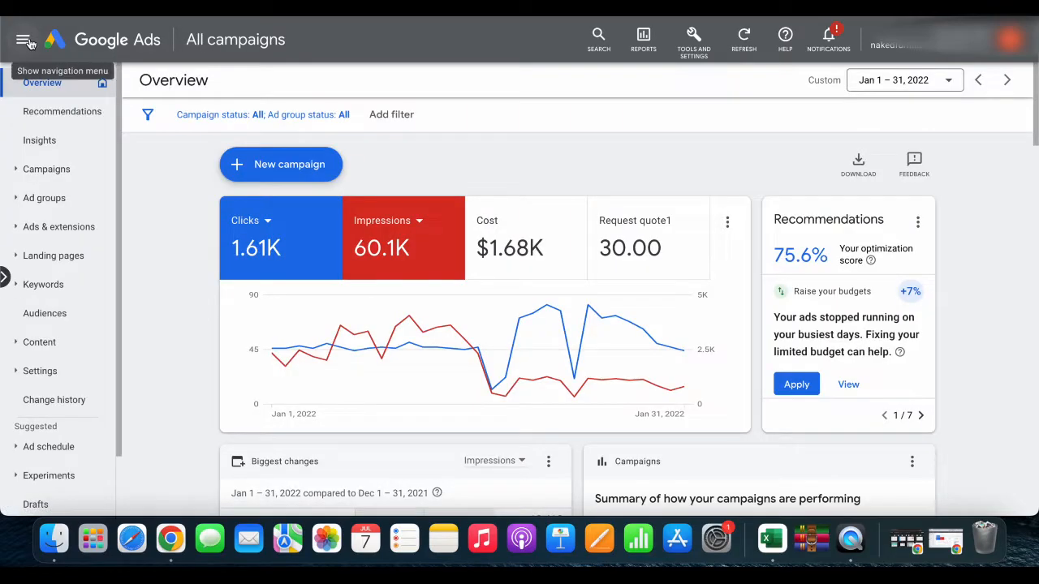
pyautogui.click(646, 54)
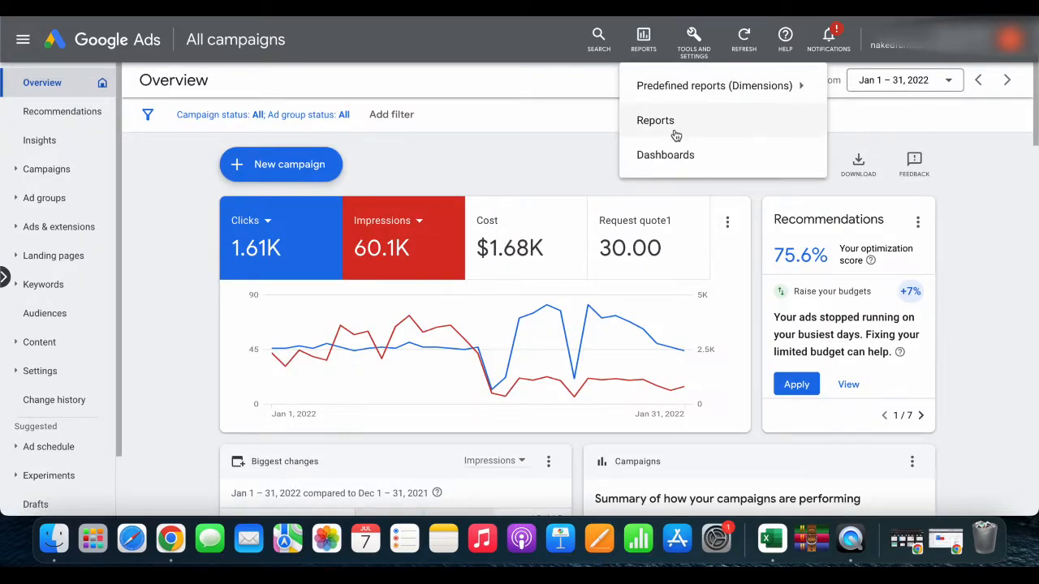
pyautogui.click(675, 133)
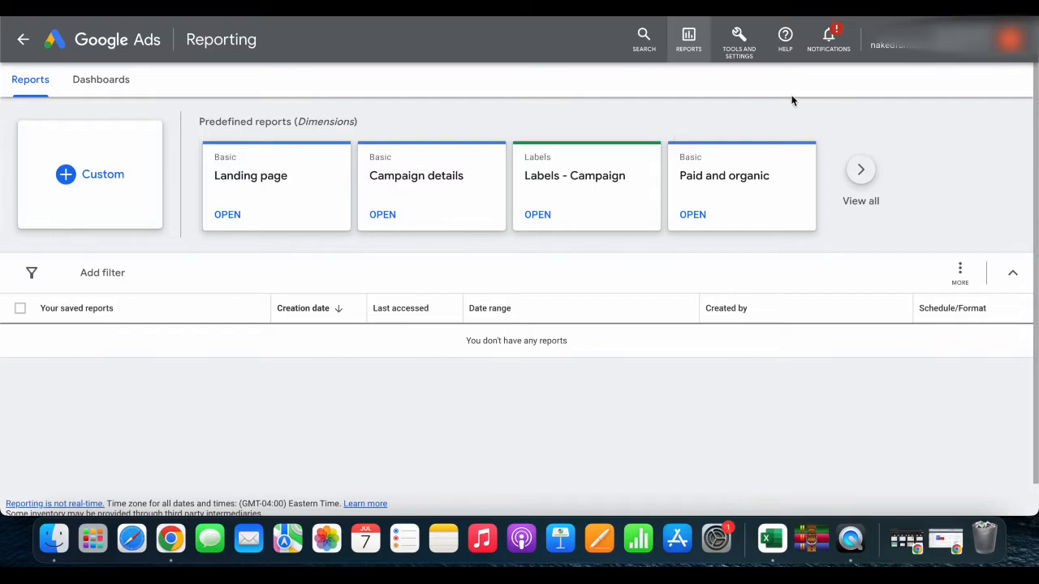
pyautogui.click(874, 185)
pyautogui.click(1011, 152)
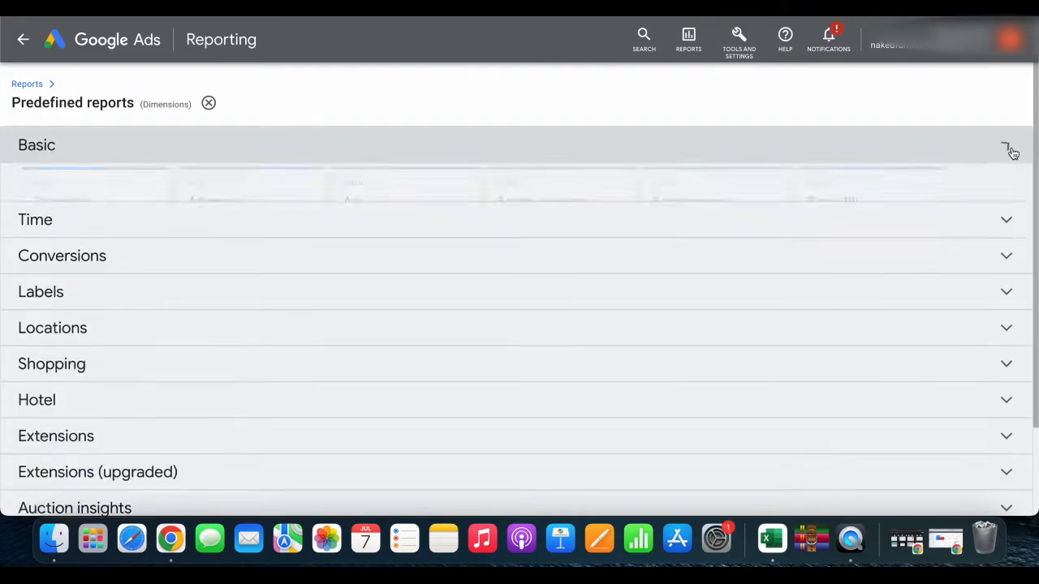
pyautogui.scroll(-2, 791, 334)
pyautogui.scroll(2, 791, 333)
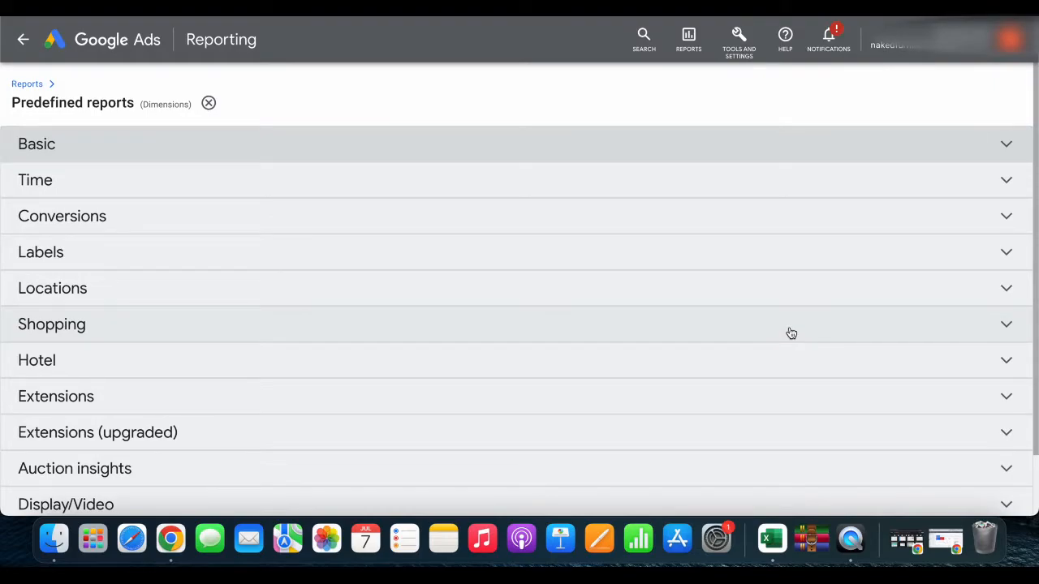
# Step: Expand the Locations and Conversions categories and view the Conversion source report
pyautogui.click(851, 303)
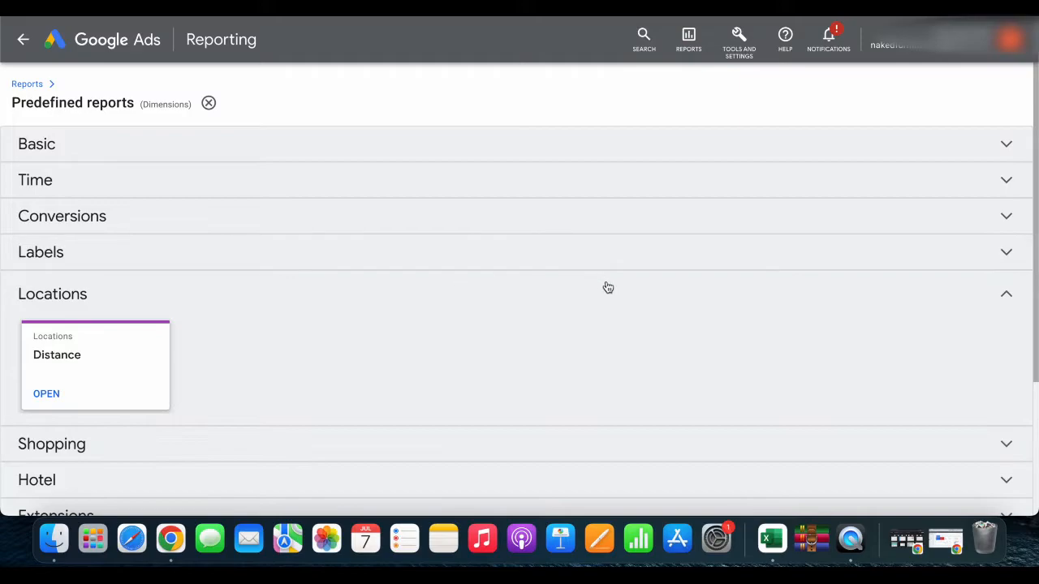
pyautogui.click(921, 224)
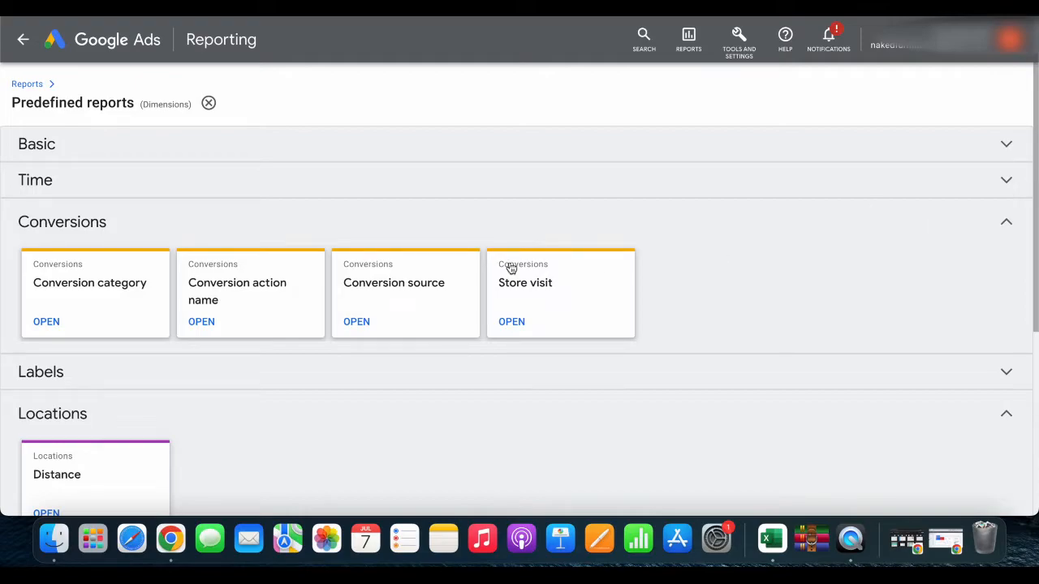
pyautogui.click(377, 282)
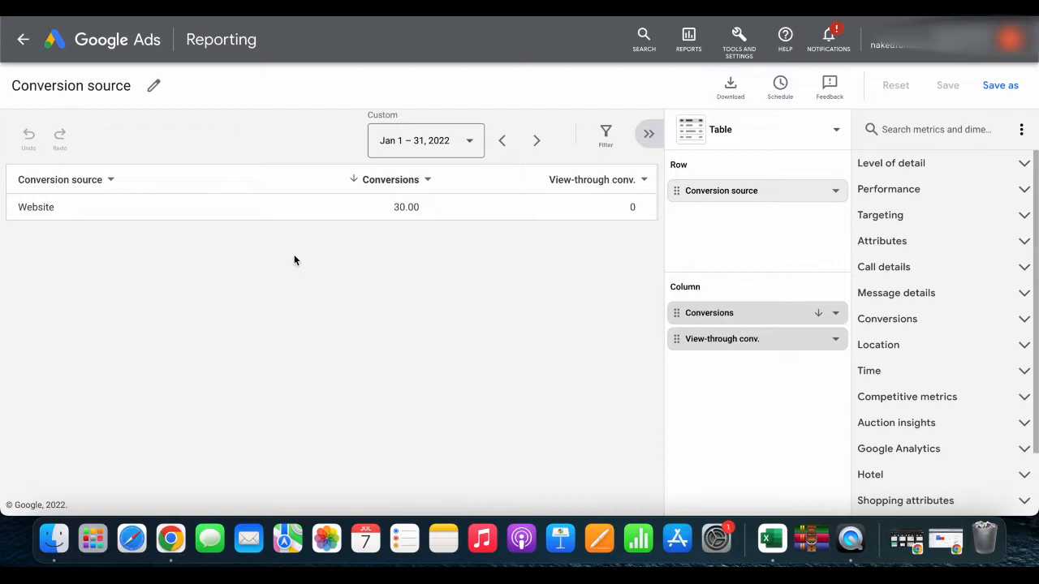
# Step: Go back to the reports overview and open the predefined Campaign details report from the Basic category
pyautogui.click(23, 40)
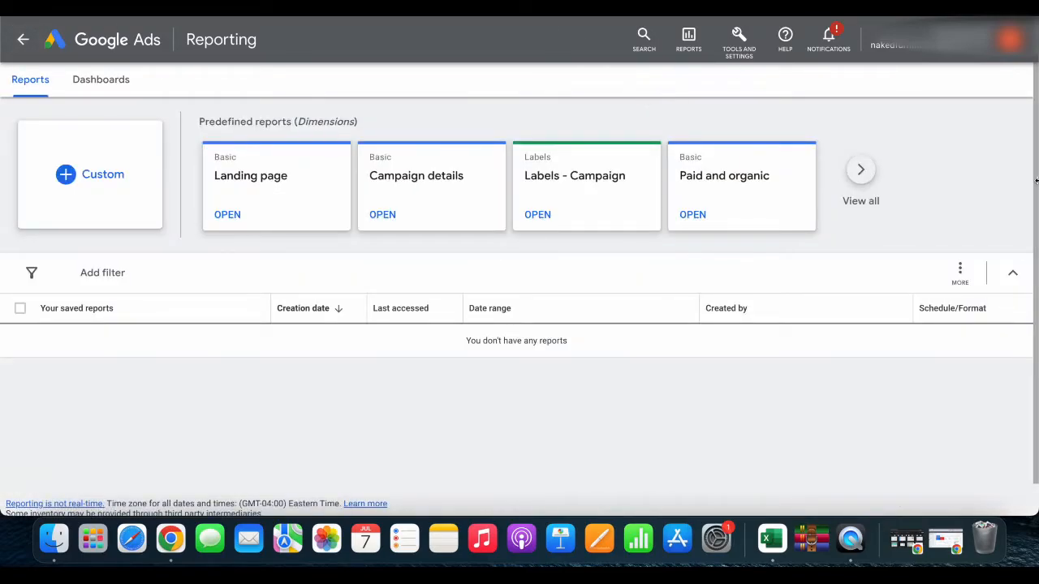
pyautogui.click(862, 167)
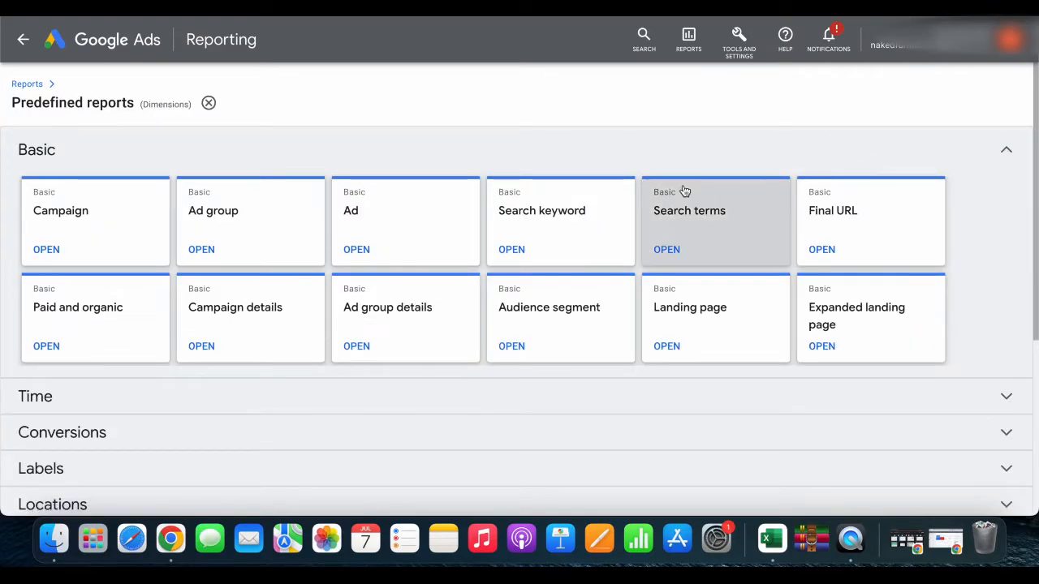
pyautogui.click(289, 327)
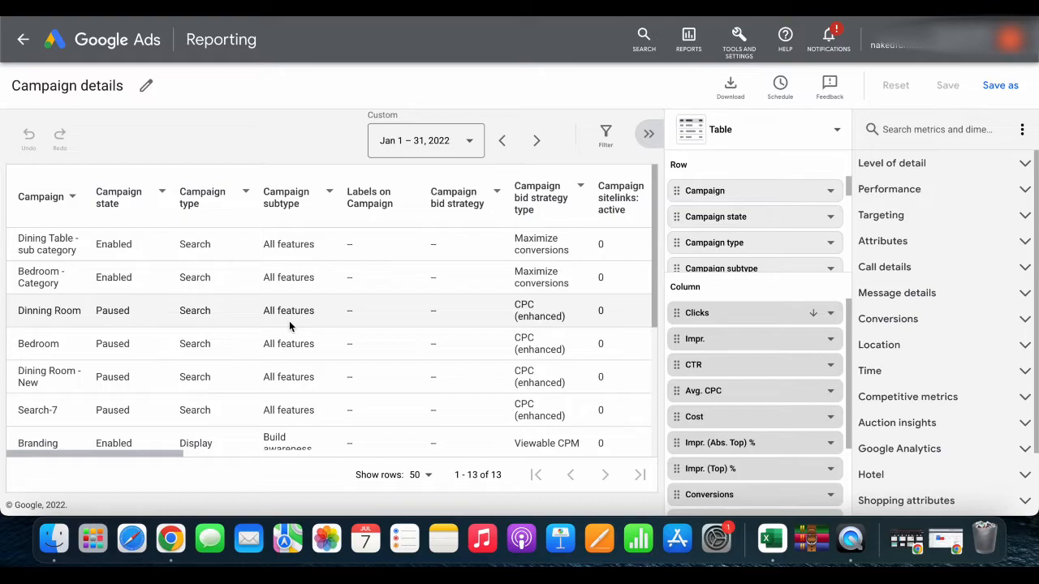
# Step: Look through the Campaign details report's date range choices and available filters without applying any
pyautogui.click(470, 142)
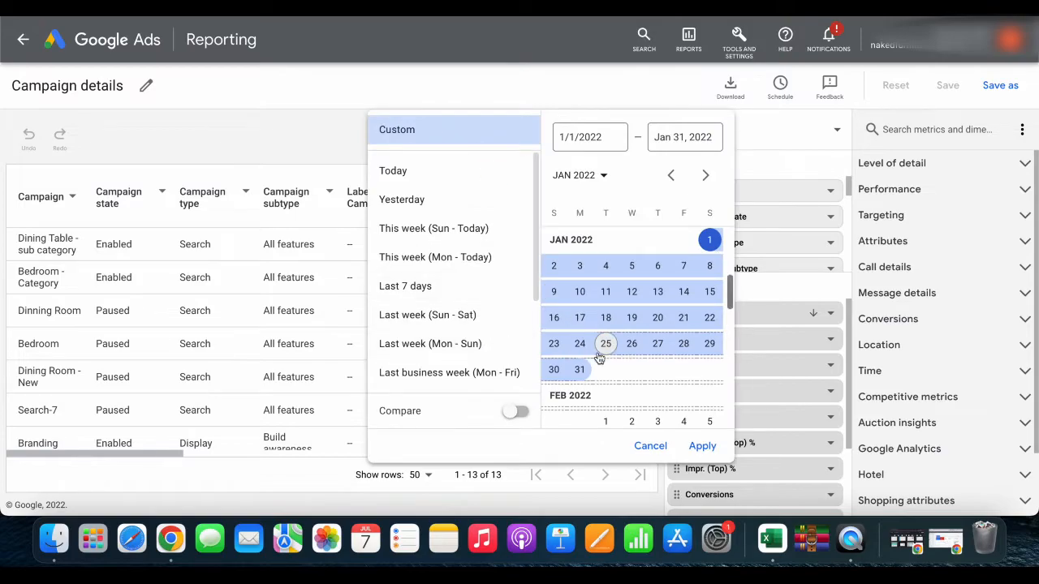
pyautogui.click(327, 130)
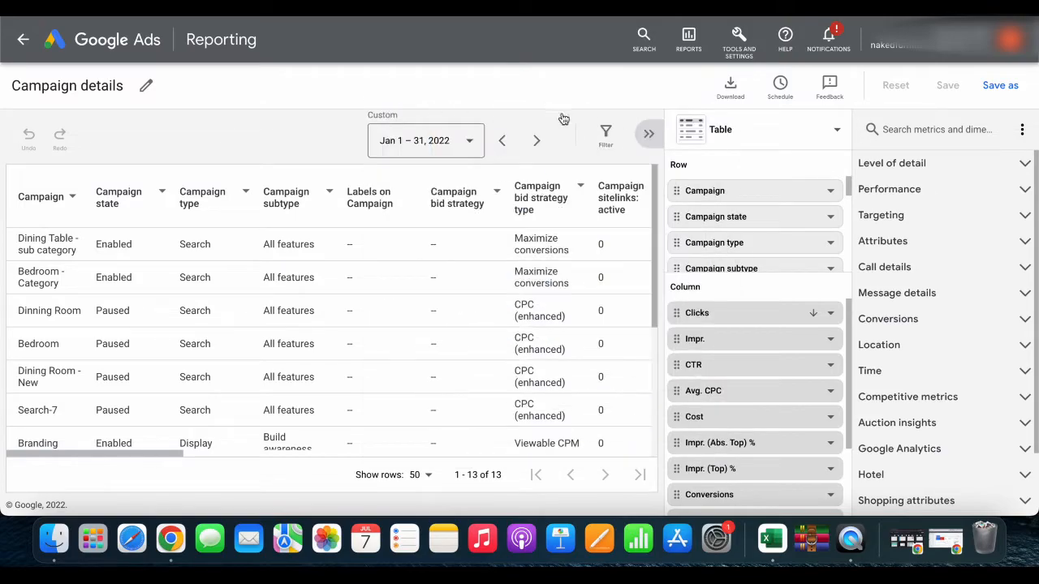
pyautogui.click(606, 134)
pyautogui.scroll(-5, 212, 401)
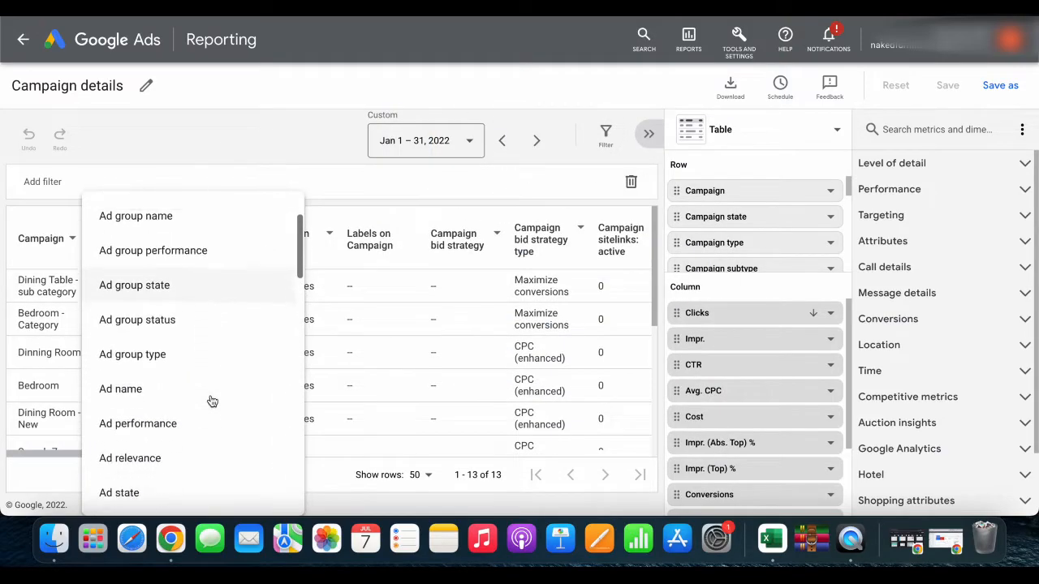
pyautogui.scroll(2, 211, 401)
pyautogui.scroll(1, 212, 401)
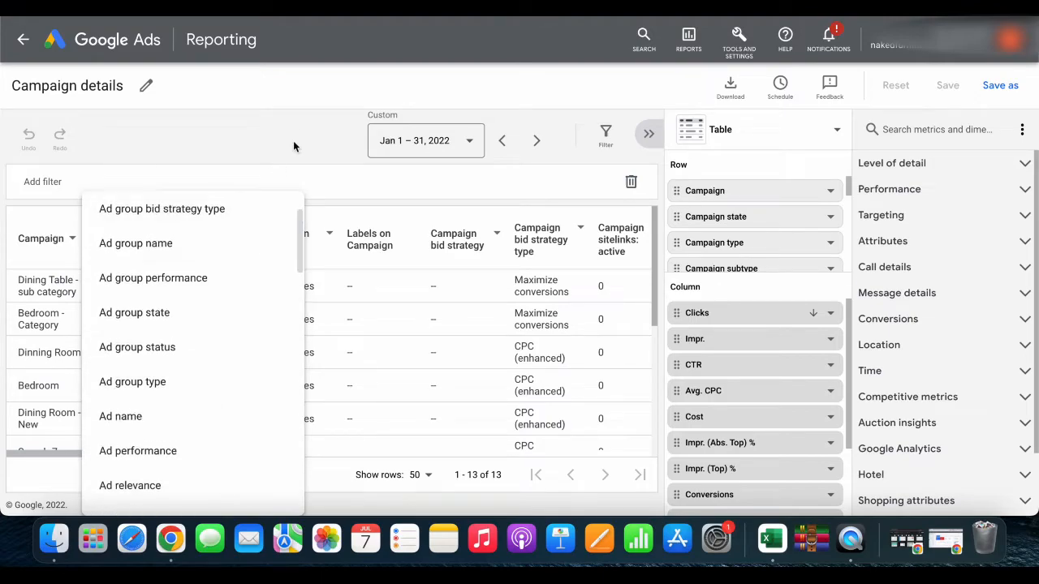
pyautogui.click(299, 95)
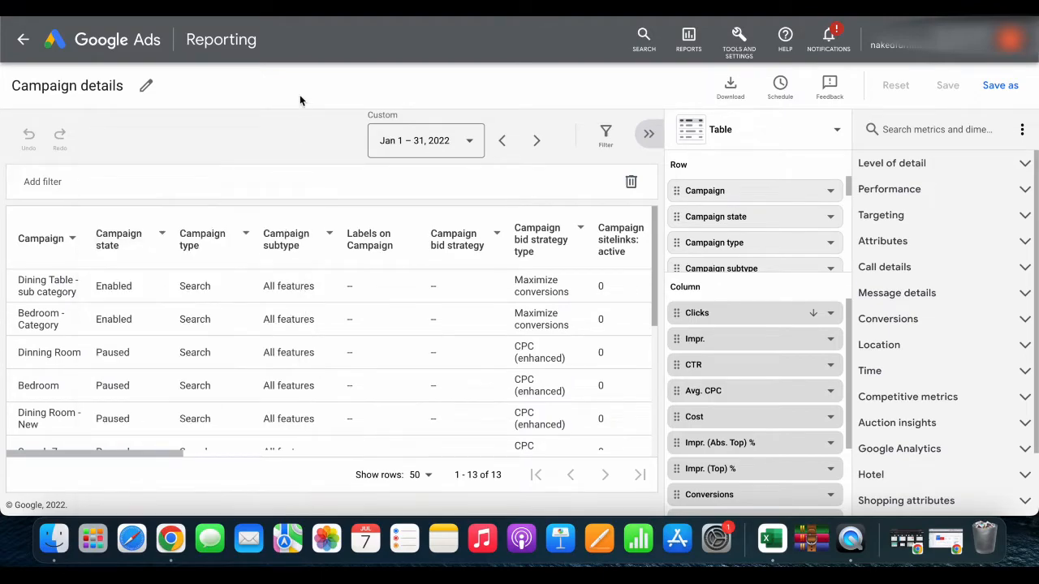
# Step: View the report's available download formats and the delete, filter and sort options of the Campaign row
pyautogui.click(728, 89)
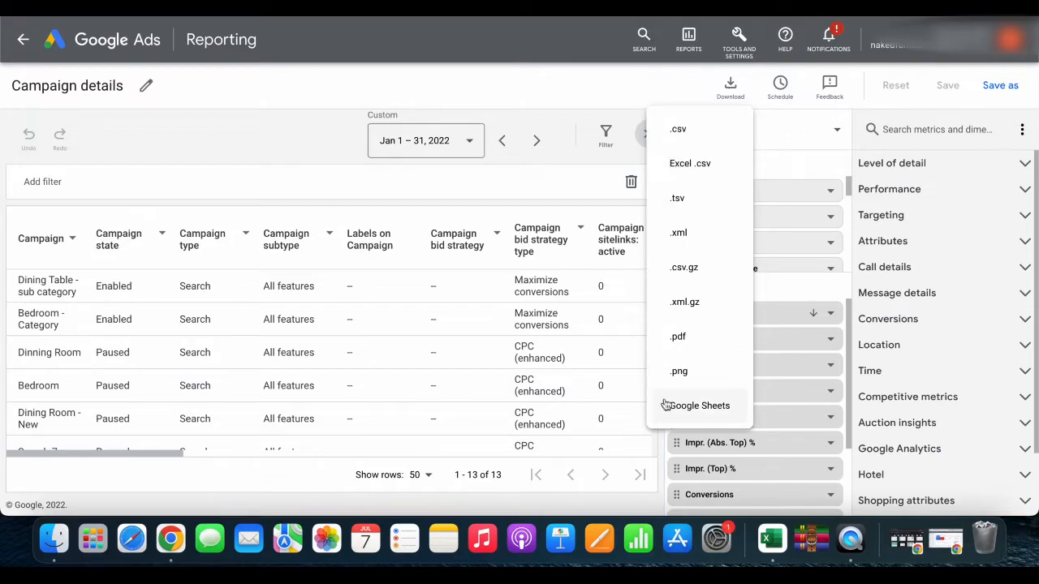
pyautogui.click(638, 74)
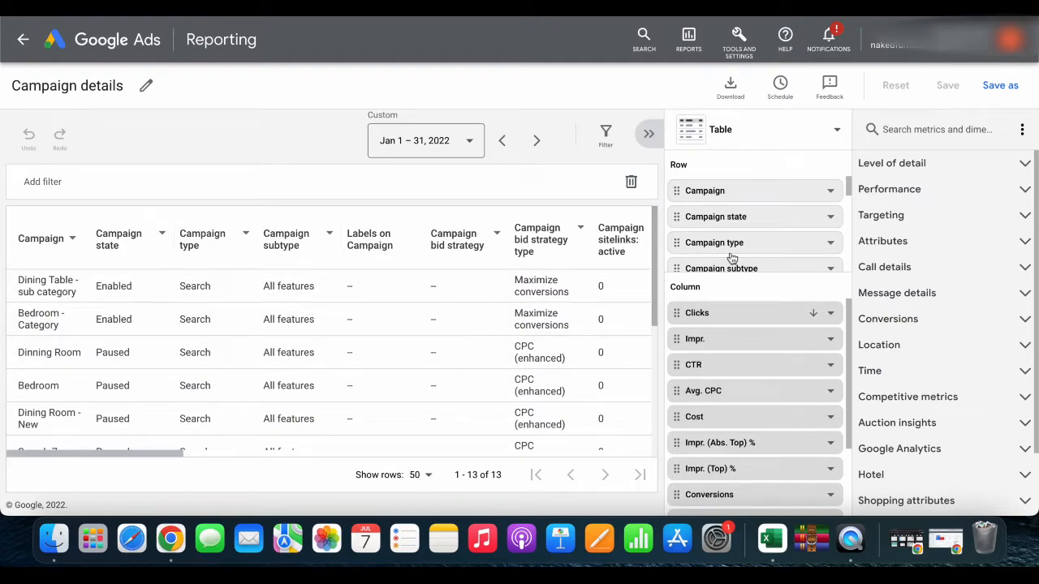
pyautogui.click(830, 191)
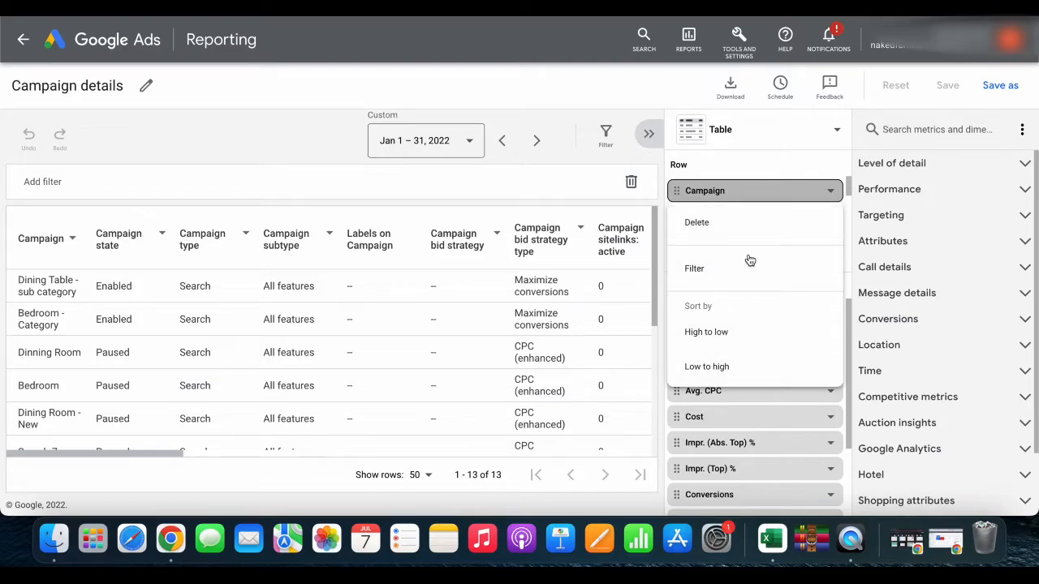
pyautogui.click(754, 168)
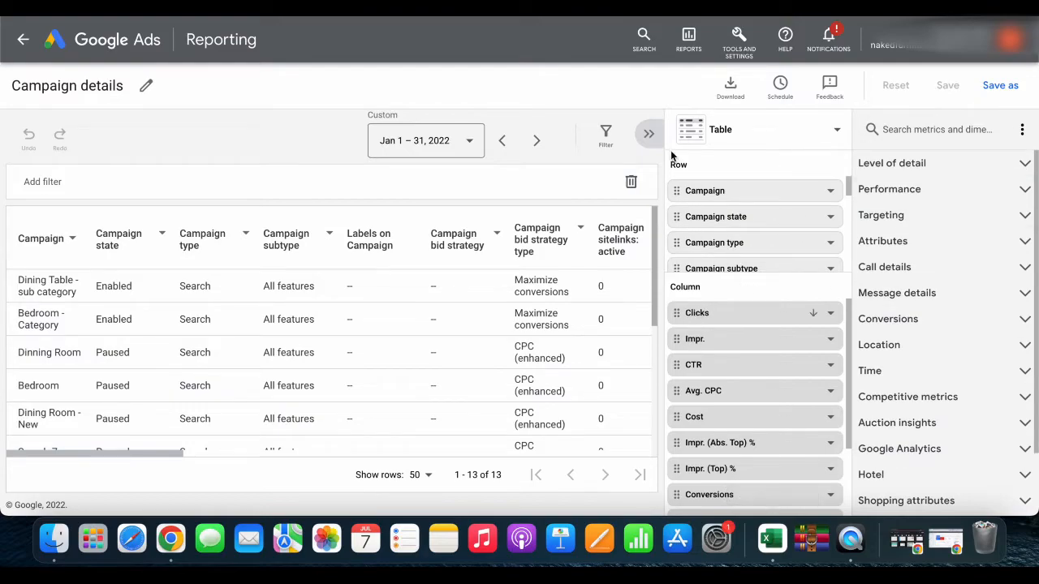
# Step: Hide and restore the report's editing panels, and browse the fields in the Attributes category
pyautogui.click(650, 136)
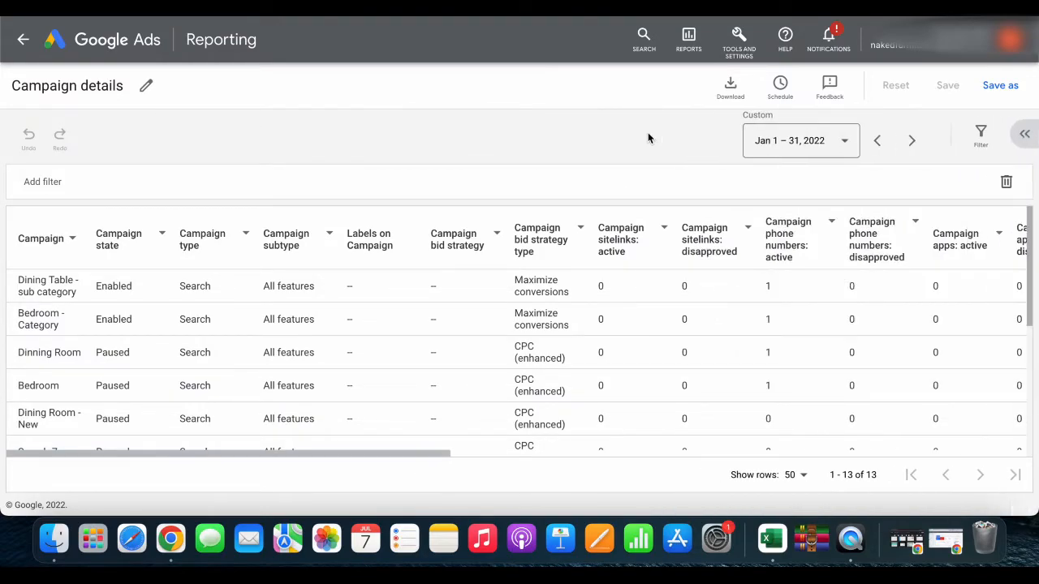
pyautogui.click(1023, 134)
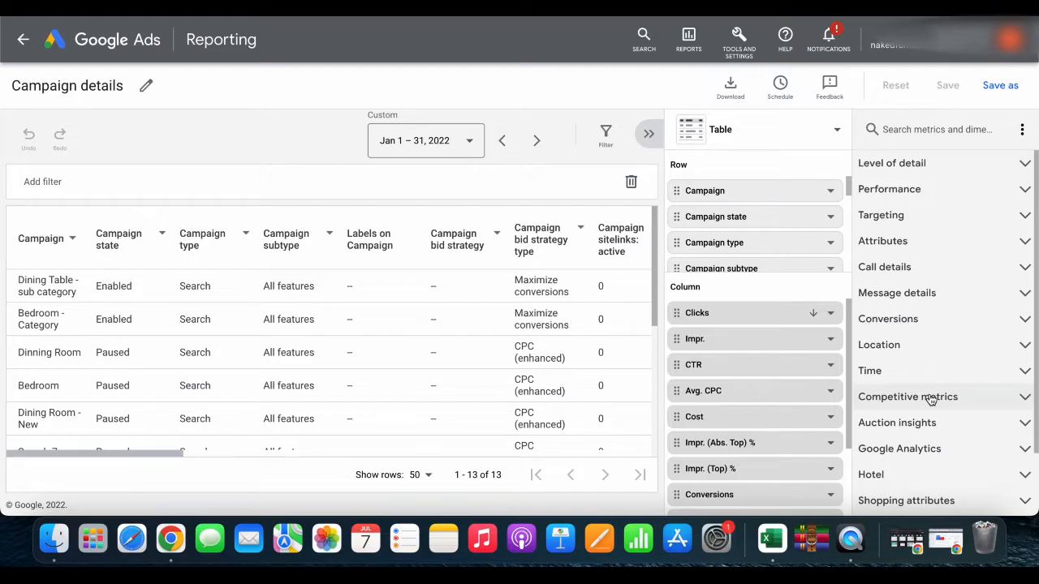
pyautogui.click(965, 241)
pyautogui.scroll(-10, 982, 394)
pyautogui.scroll(10, 958, 398)
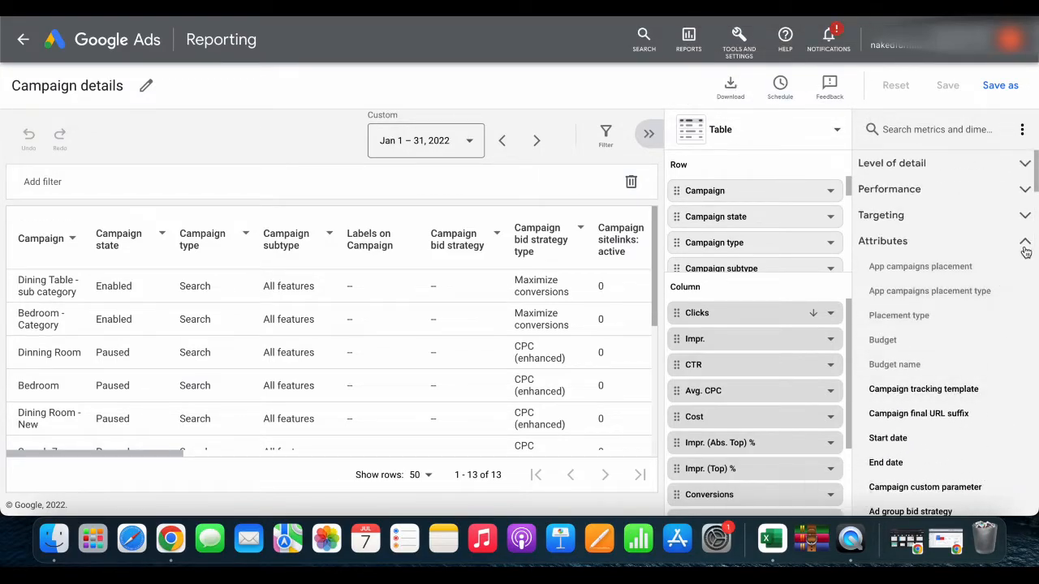
pyautogui.click(1025, 246)
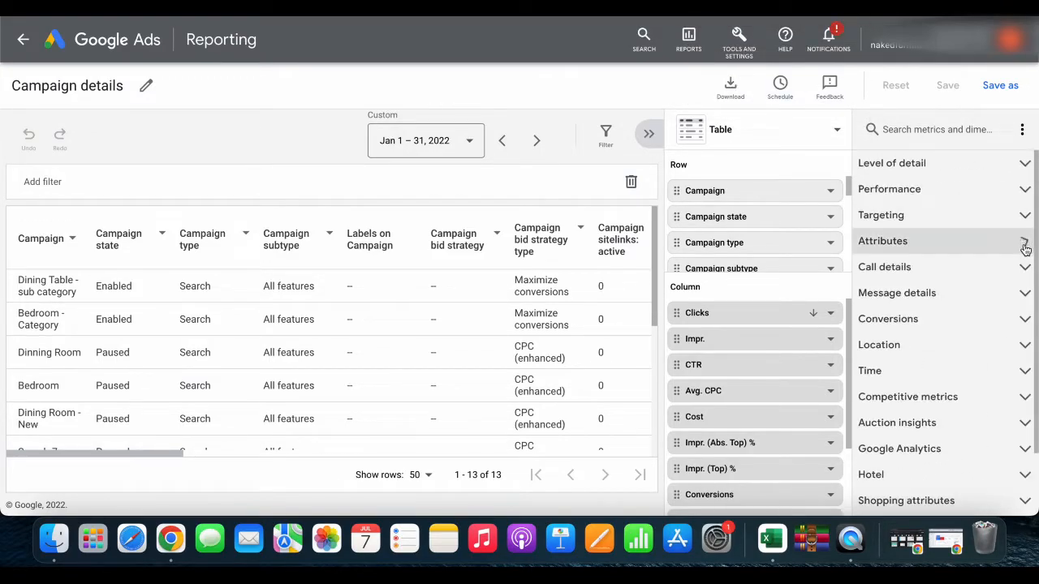
# Step: Search the metrics for "click" and add Click share as a column of the Campaign details report
pyautogui.click(951, 129)
pyautogui.write('click')
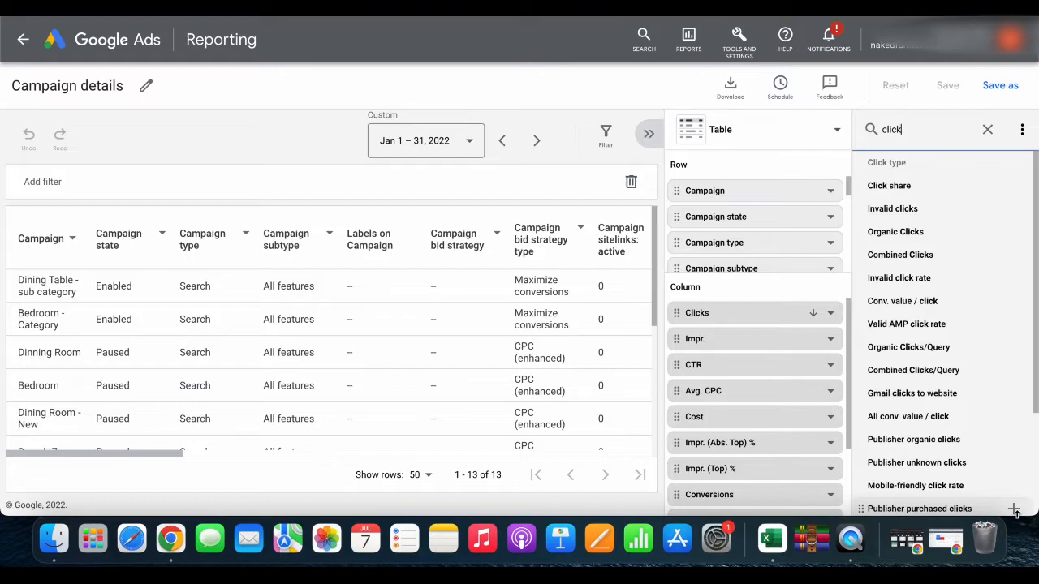
pyautogui.moveTo(875, 195)
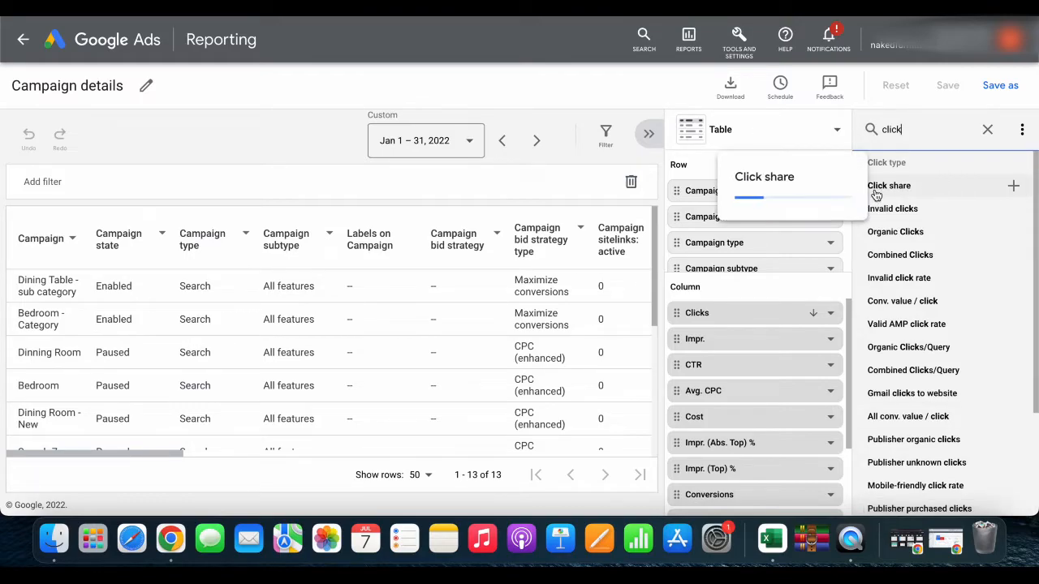
pyautogui.moveTo(876, 196); pyautogui.dragTo(876, 196)
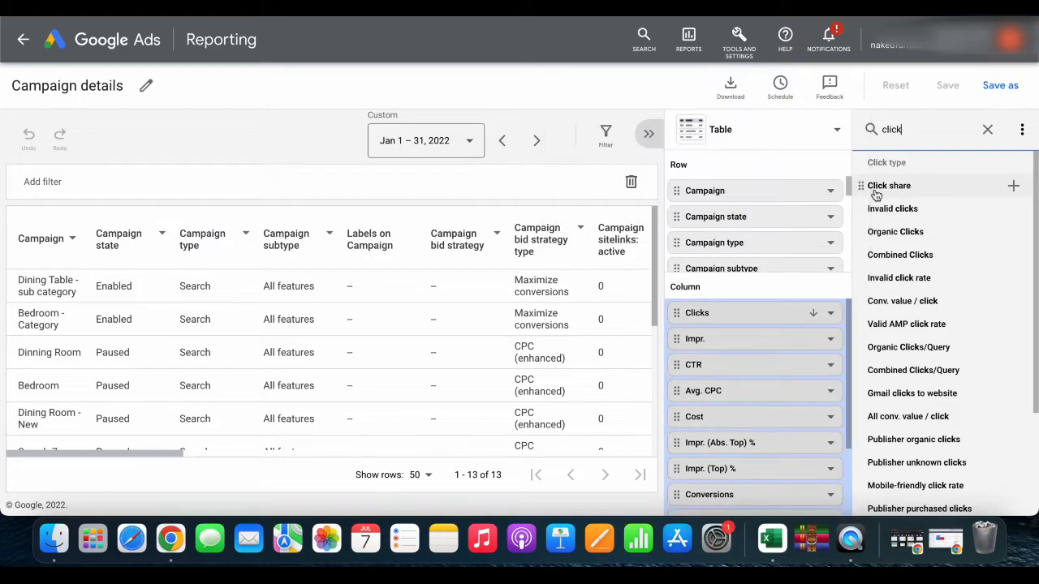
pyautogui.moveTo(885, 182)
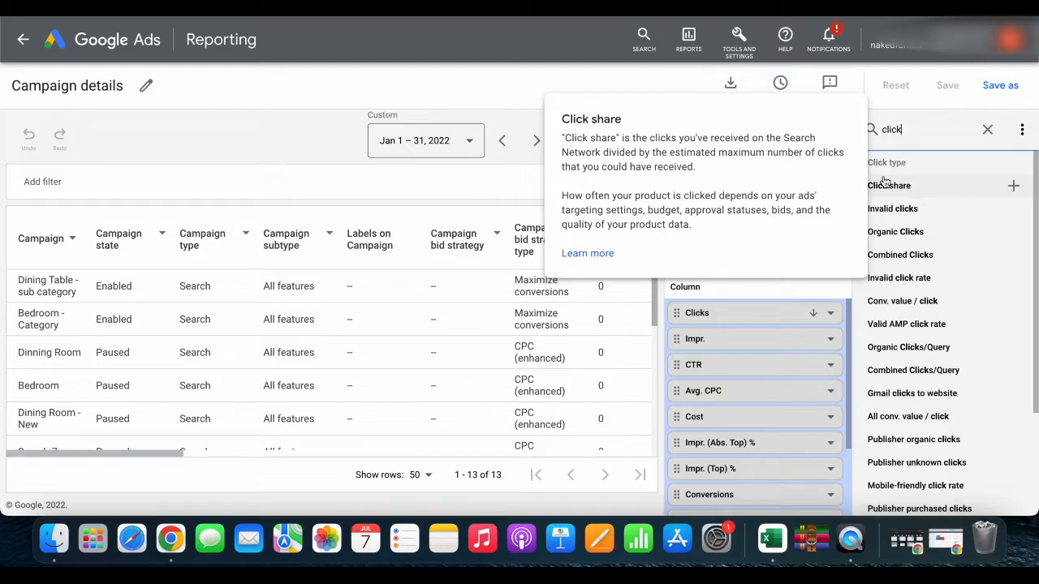
pyautogui.click(887, 185)
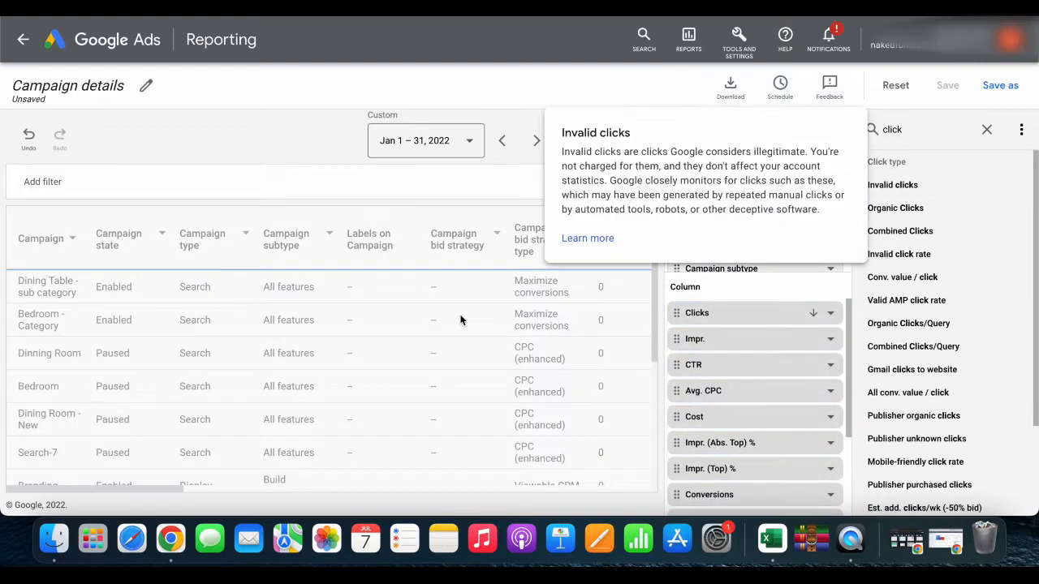
# Step: Examine the Click share column across all campaign rows of the report
pyautogui.hscroll(10, 555, 323)
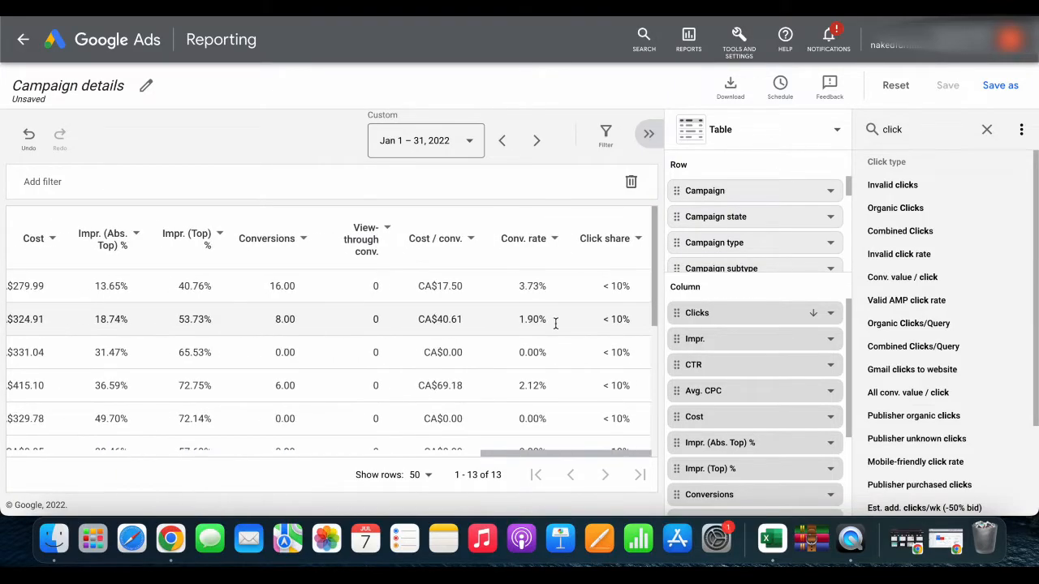
pyautogui.scroll(-5, 617, 352)
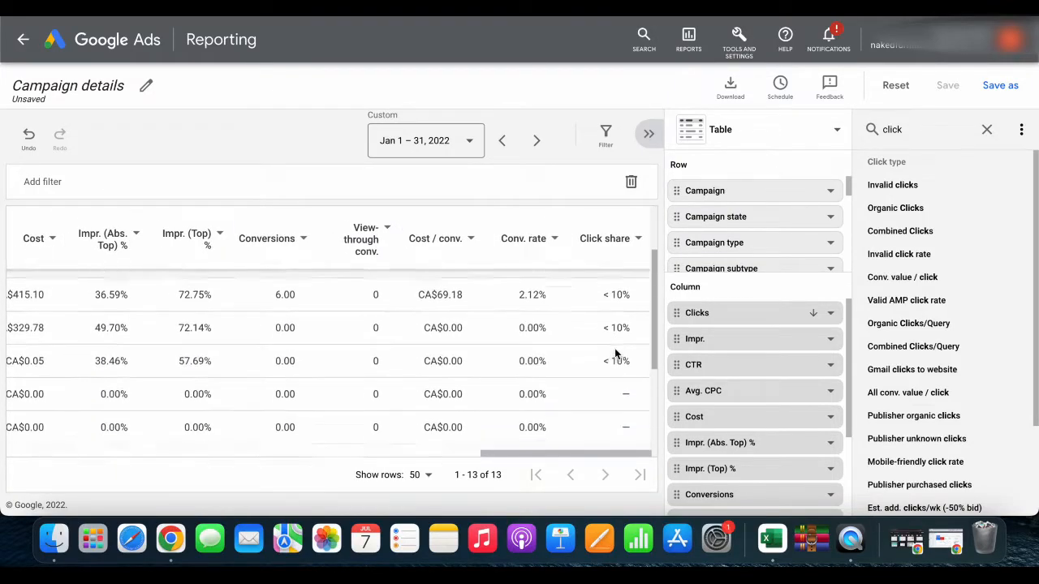
pyautogui.scroll(5, 615, 354)
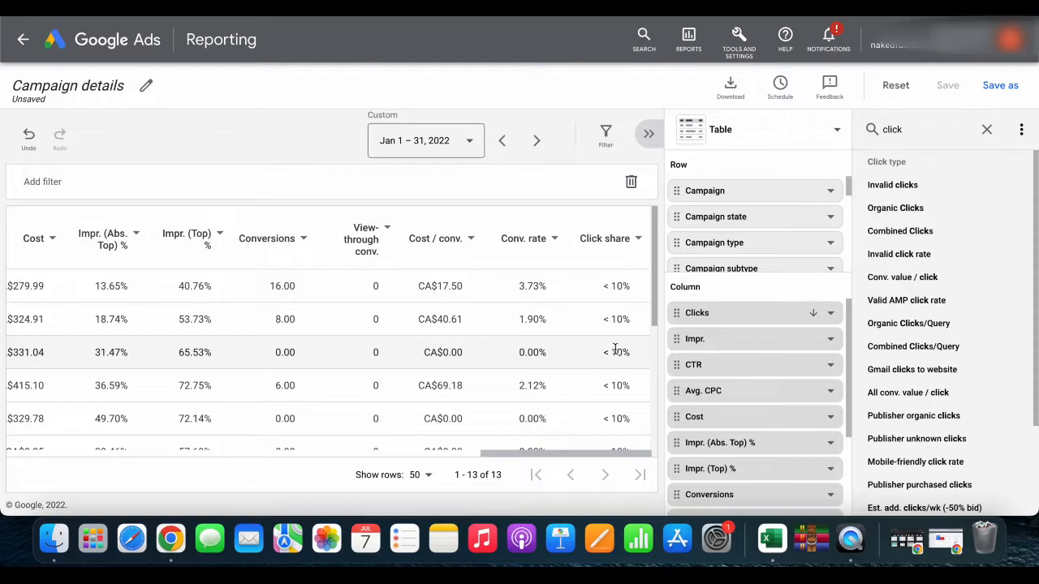
pyautogui.scroll(-3, 614, 349)
pyautogui.scroll(3, 615, 348)
pyautogui.scroll(-5, 614, 349)
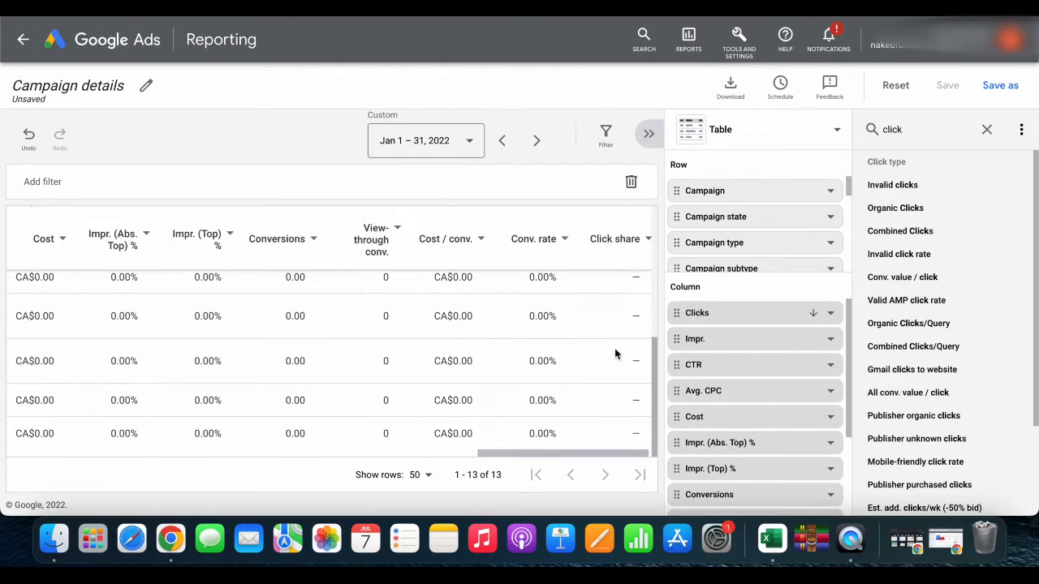
pyautogui.scroll(5, 615, 349)
pyautogui.hscroll(-1, 614, 349)
# Step: Clear the metric search and browse the fields in the Level of detail category
pyautogui.click(987, 129)
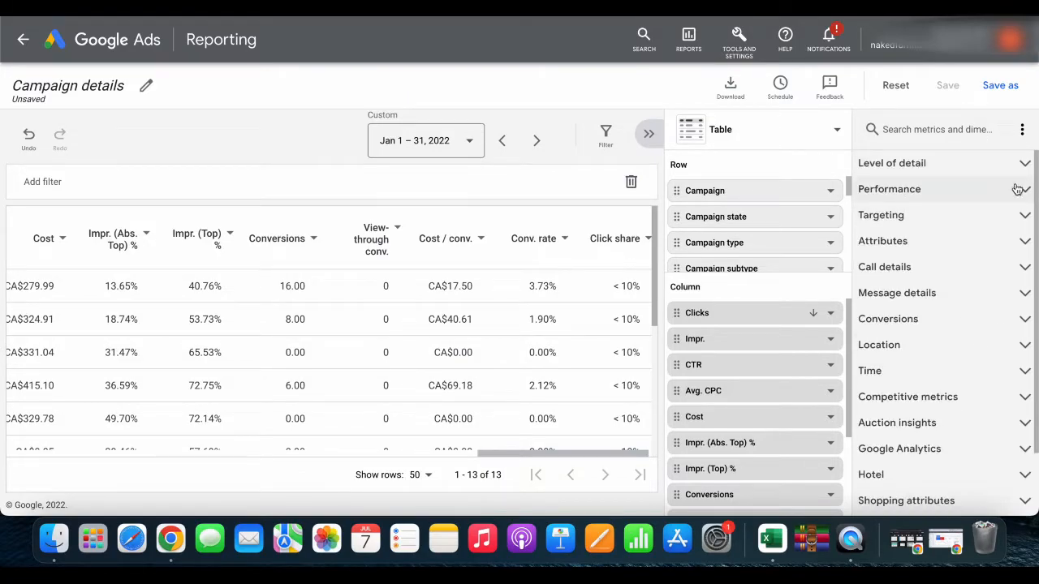
pyautogui.click(1025, 167)
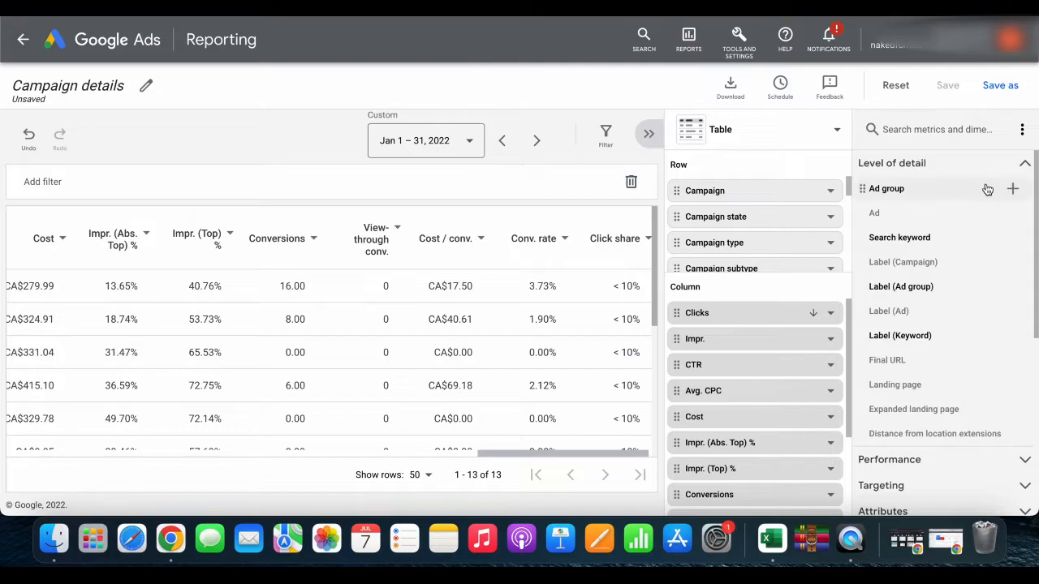
pyautogui.moveTo(958, 334); pyautogui.dragTo(959, 334)
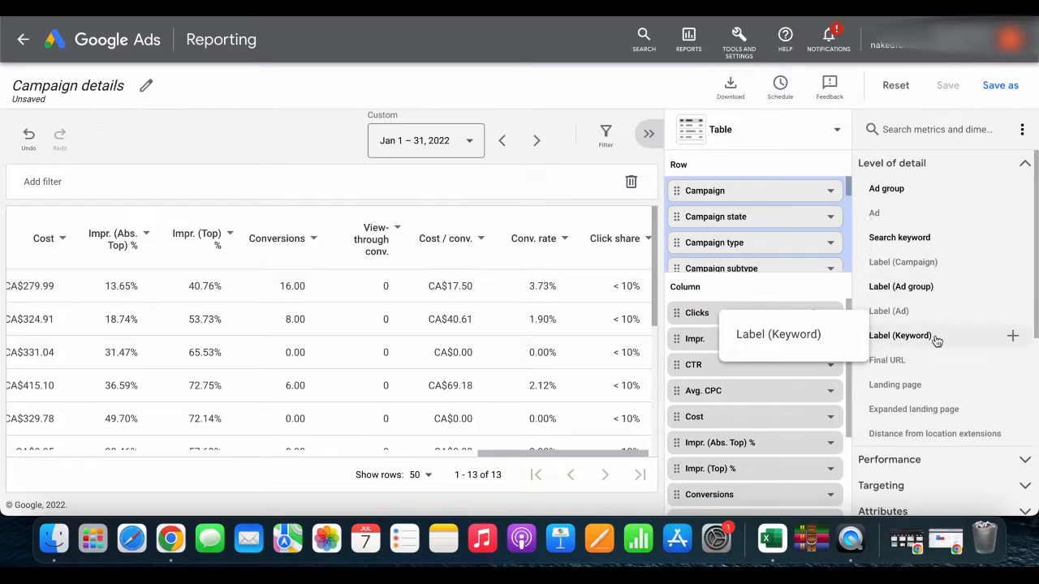
pyautogui.click(1024, 163)
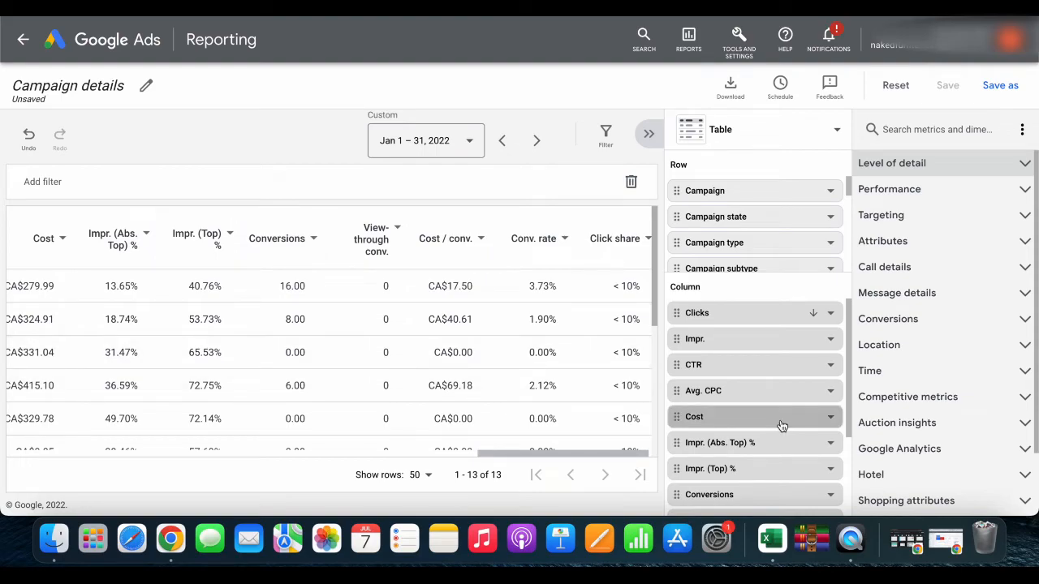
# Step: Hide the report's editing panels and review the Campaign details table across its columns, including the Campaign type description
pyautogui.hscroll(1, 547, 331)
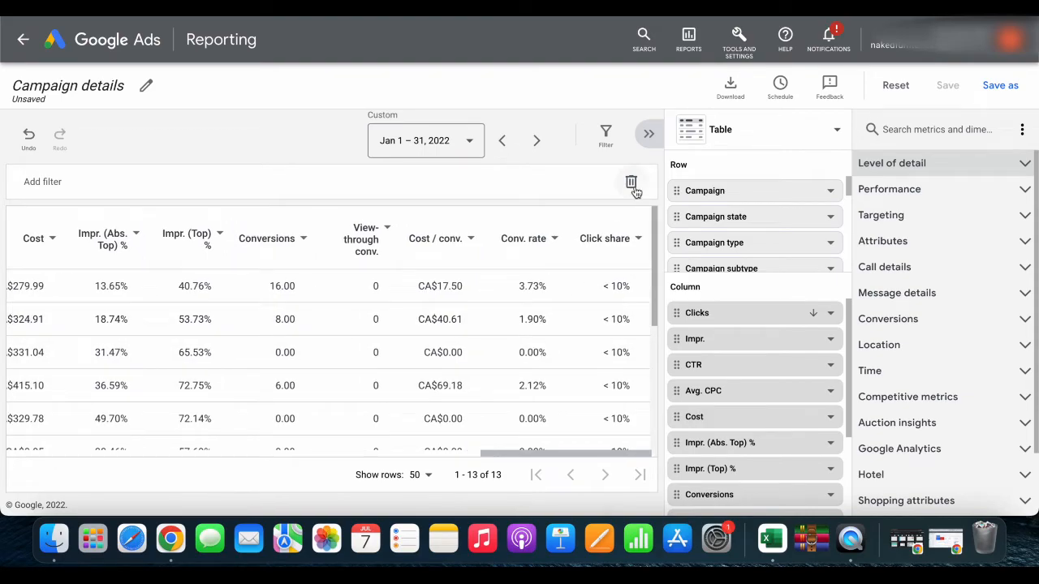
pyautogui.click(649, 133)
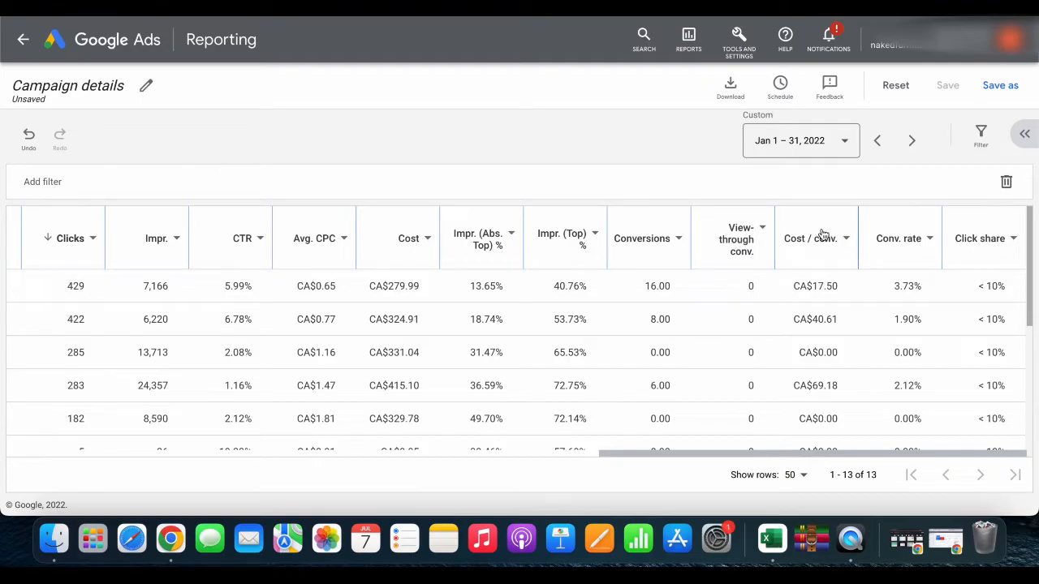
pyautogui.hscroll(-10, 447, 351)
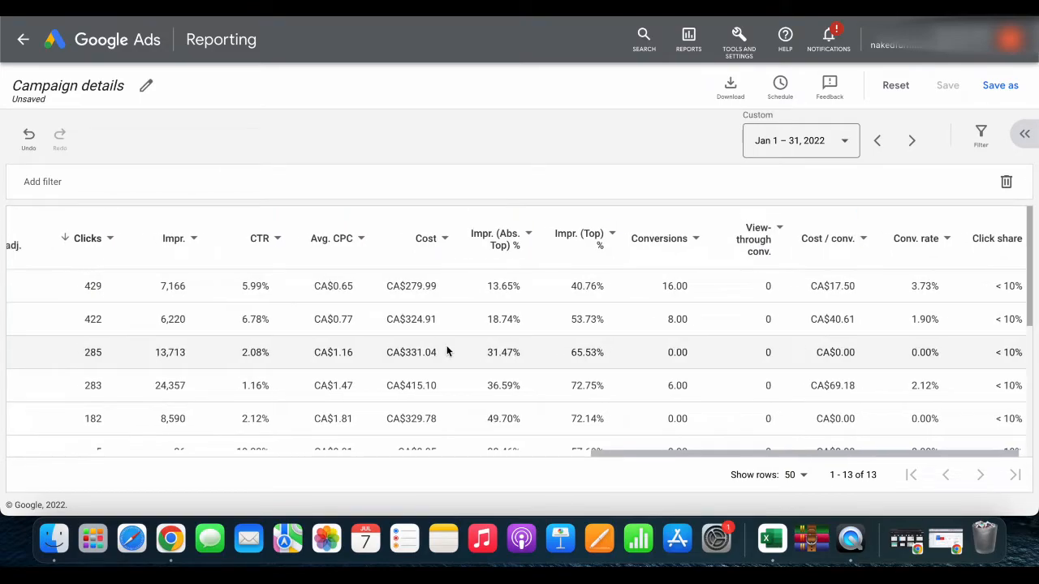
pyautogui.hscroll(-5, 446, 351)
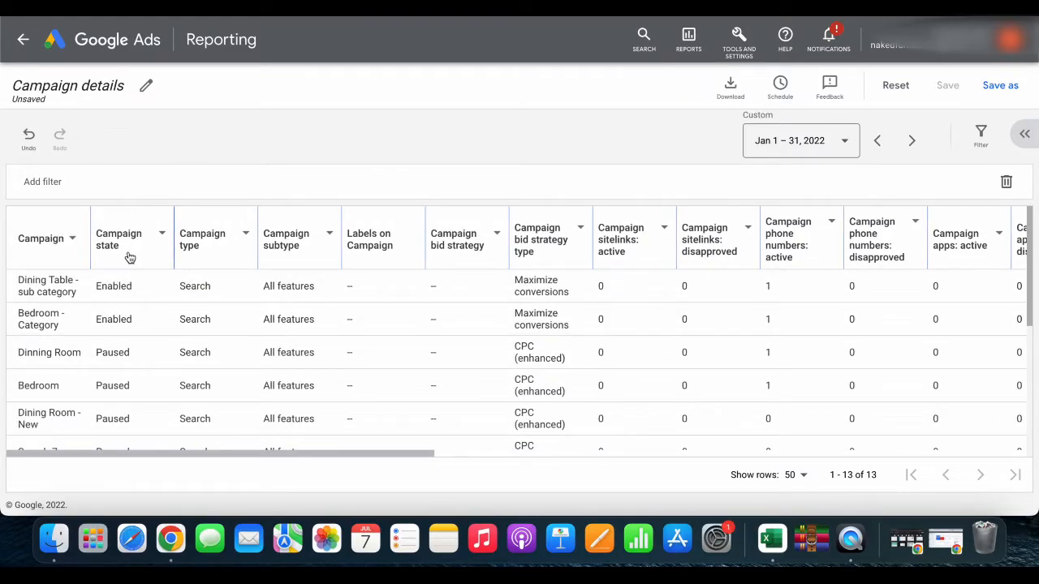
pyautogui.moveTo(235, 250)
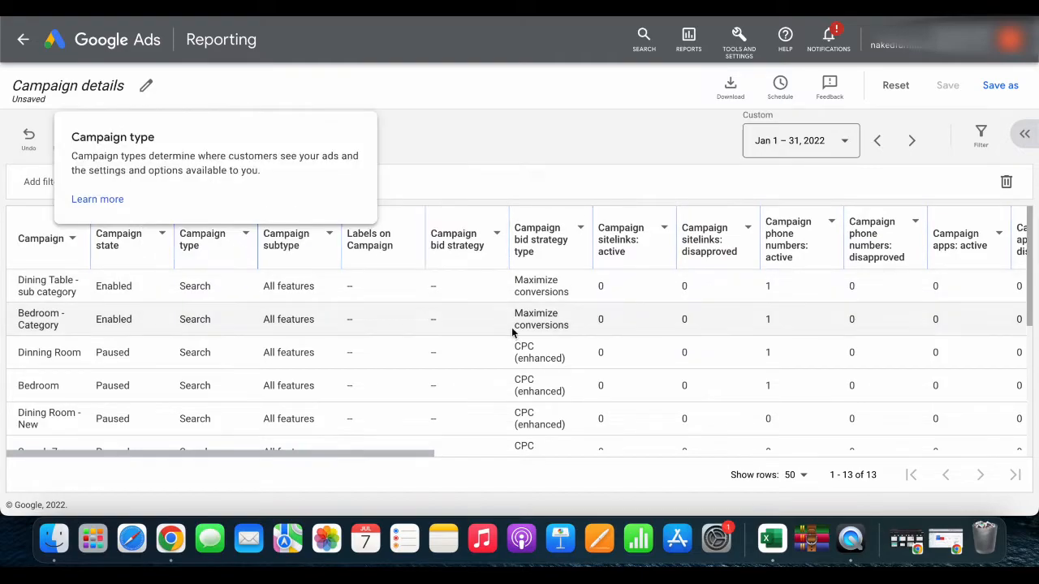
pyautogui.hscroll(10, 512, 332)
pyautogui.scroll(-1, 512, 333)
pyautogui.hscroll(5, 511, 331)
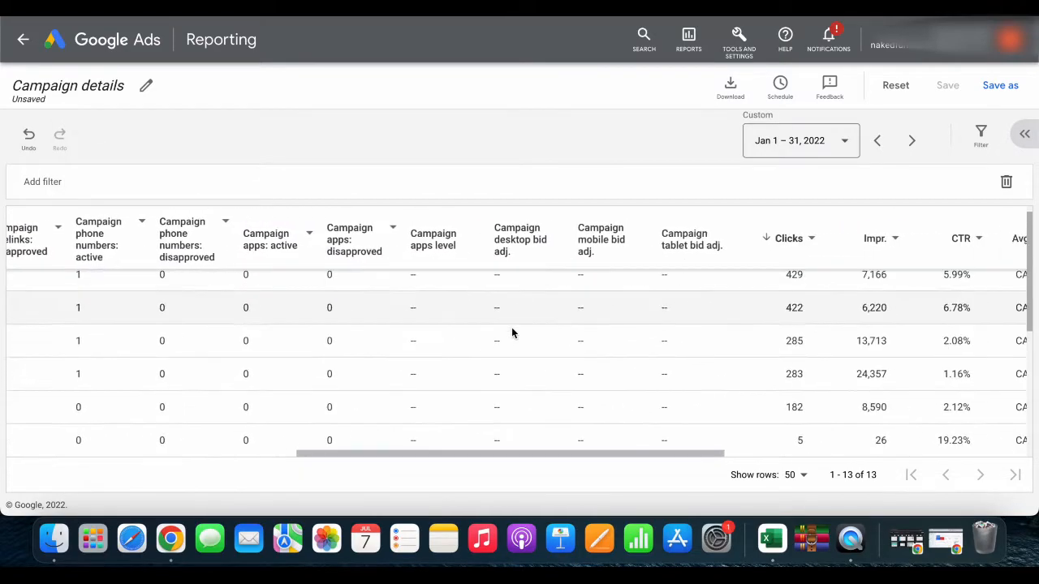
# Step: Sort the Campaign details report by Impr. from high to low and review the reordered campaigns
pyautogui.hscroll(5, 512, 332)
pyautogui.scroll(1, 511, 331)
pyautogui.click(568, 240)
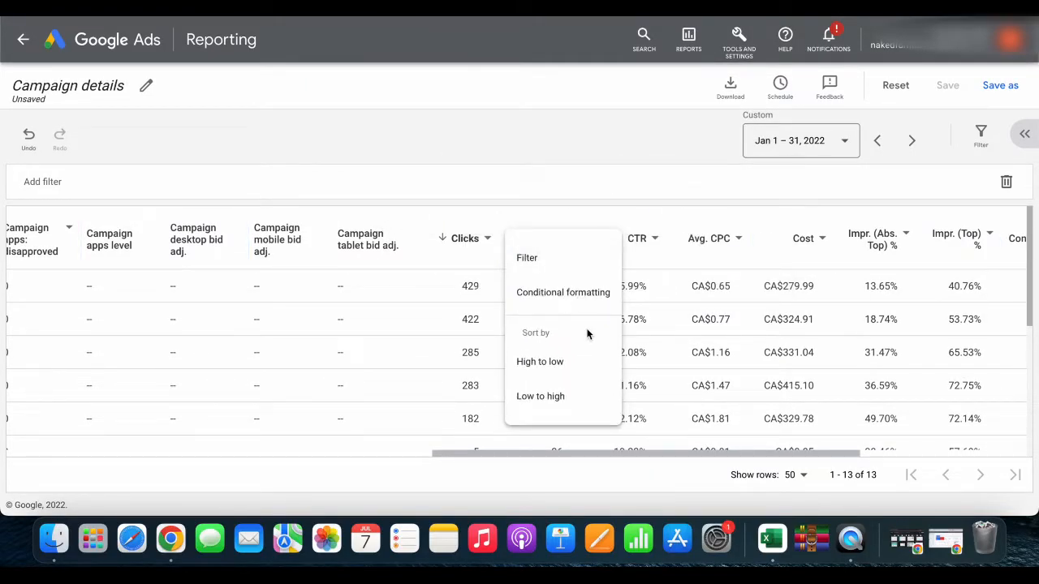
pyautogui.click(581, 369)
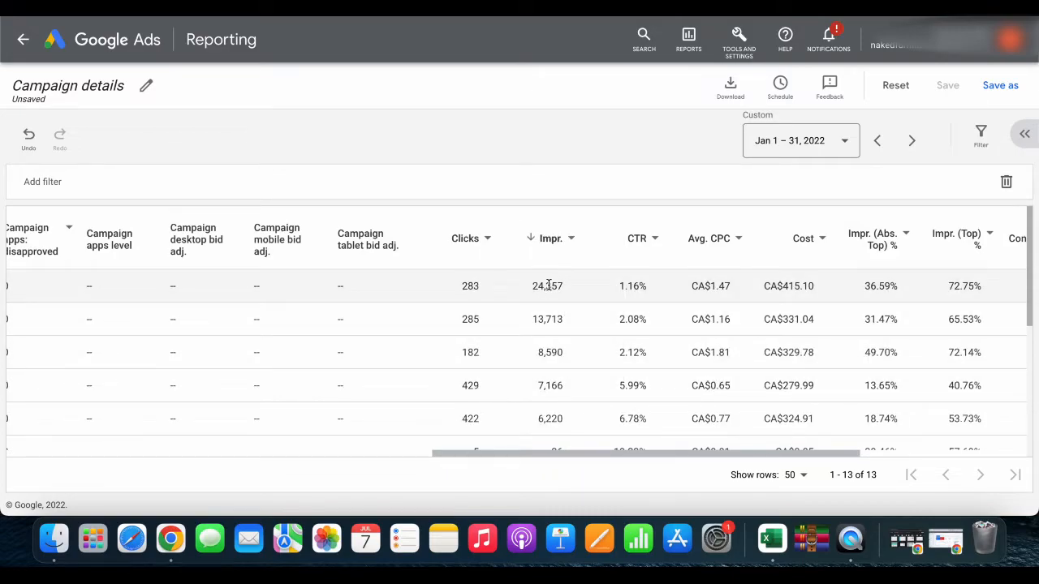
pyautogui.hscroll(-10, 549, 285)
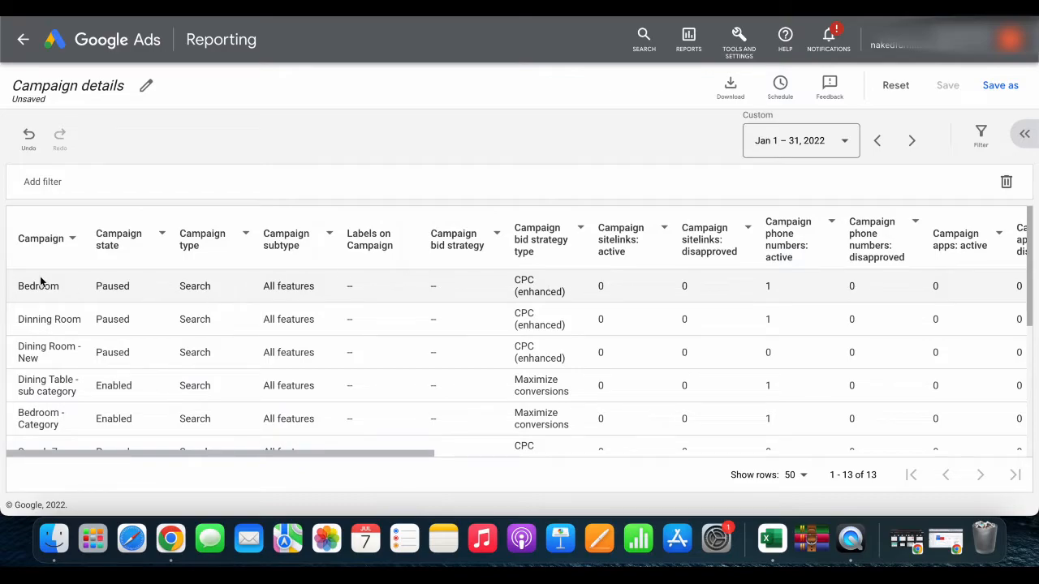
pyautogui.hscroll(10, 354, 369)
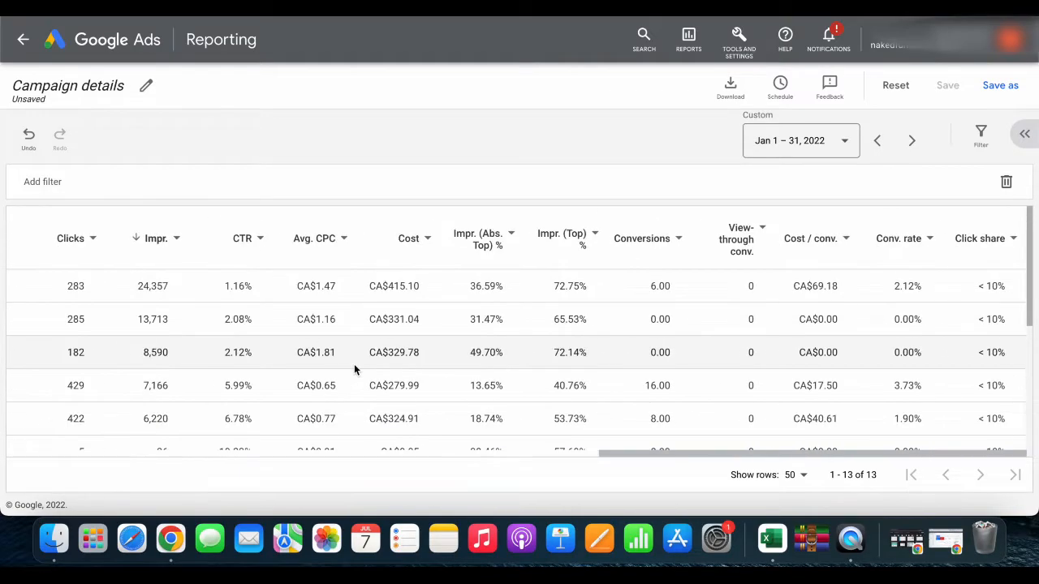
# Step: Restore the editing panels, leave the Campaign details report without saving, and open the predefined Basic report Ad
pyautogui.click(1025, 134)
pyautogui.scroll(-5, 516, 357)
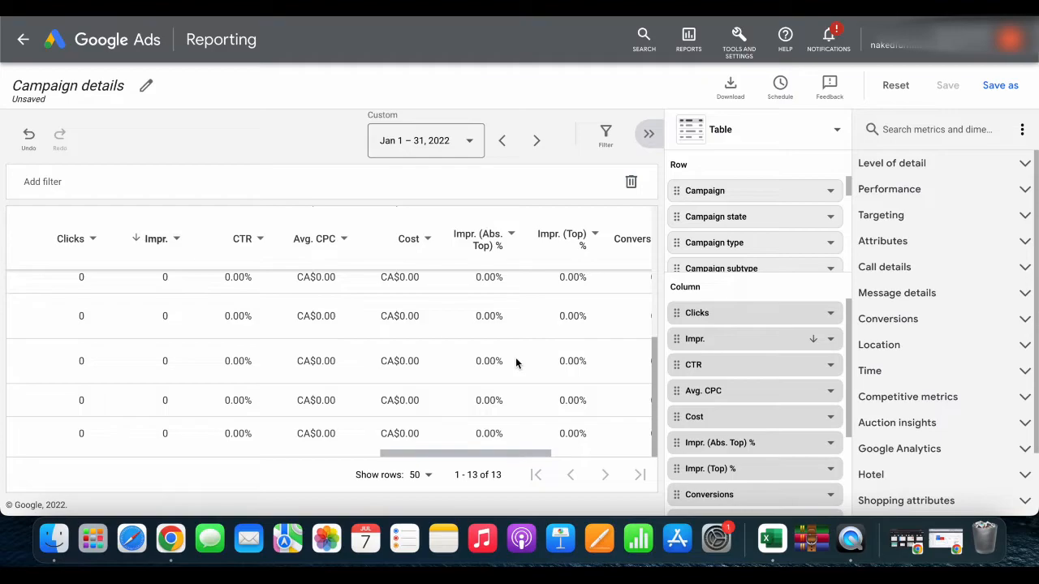
pyautogui.click(22, 39)
pyautogui.click(651, 316)
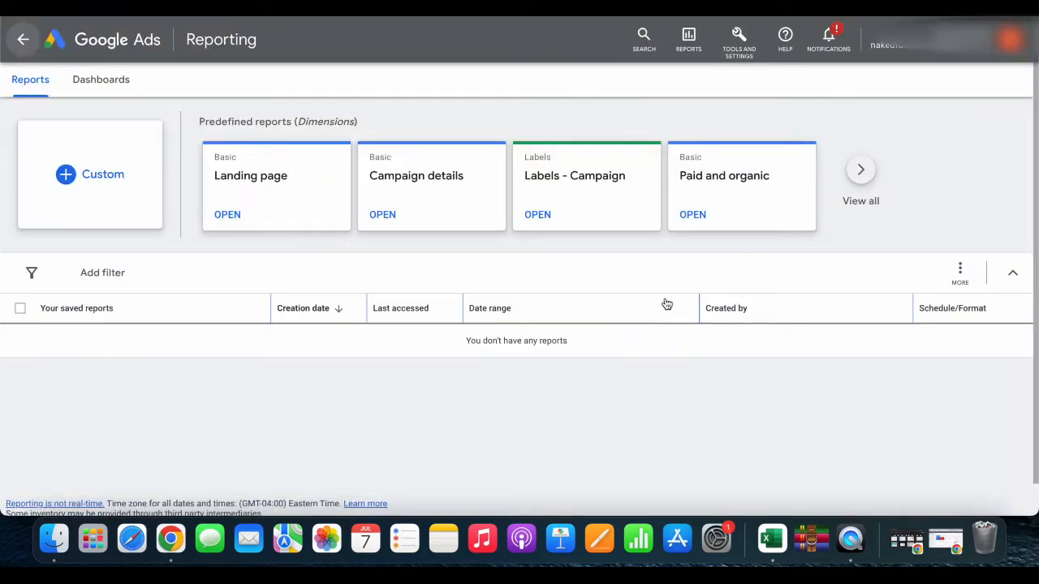
pyautogui.click(862, 175)
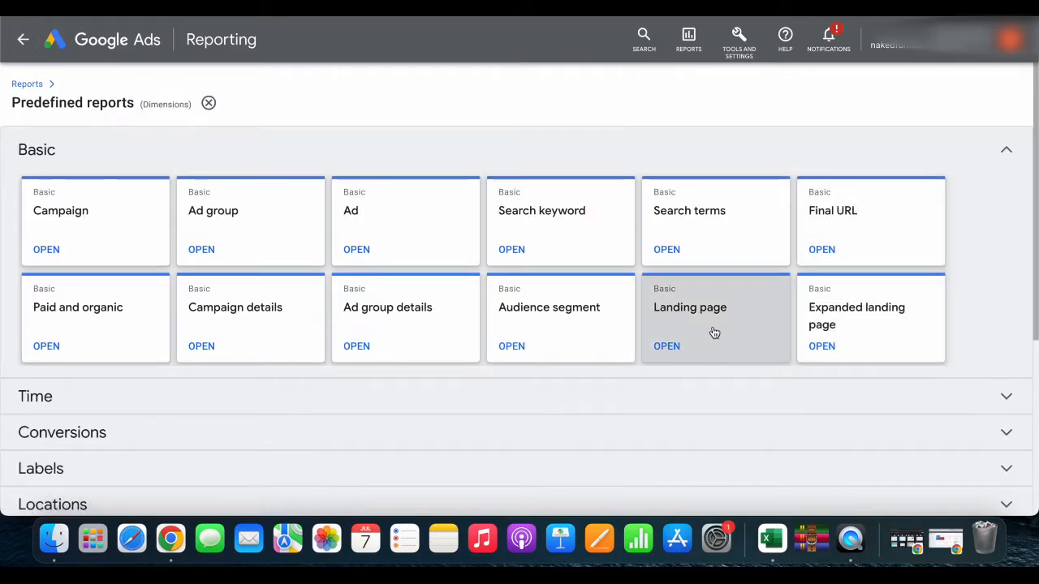
pyautogui.click(390, 211)
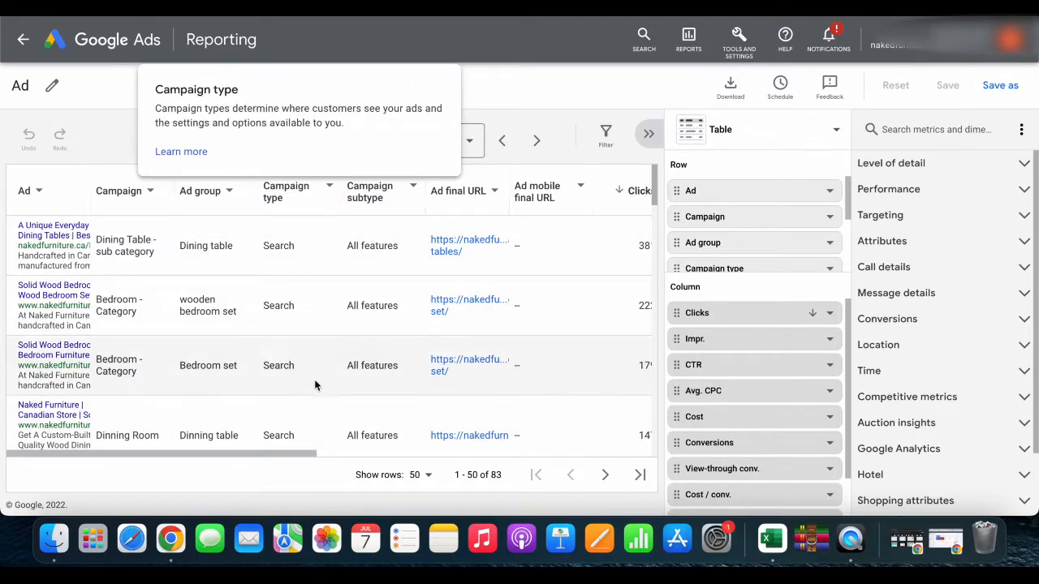
# Step: Examine the metric columns from Clicks to Conv. rate across the rows of the Ad report, and return to the Reports page
pyautogui.hscroll(5, 506, 268)
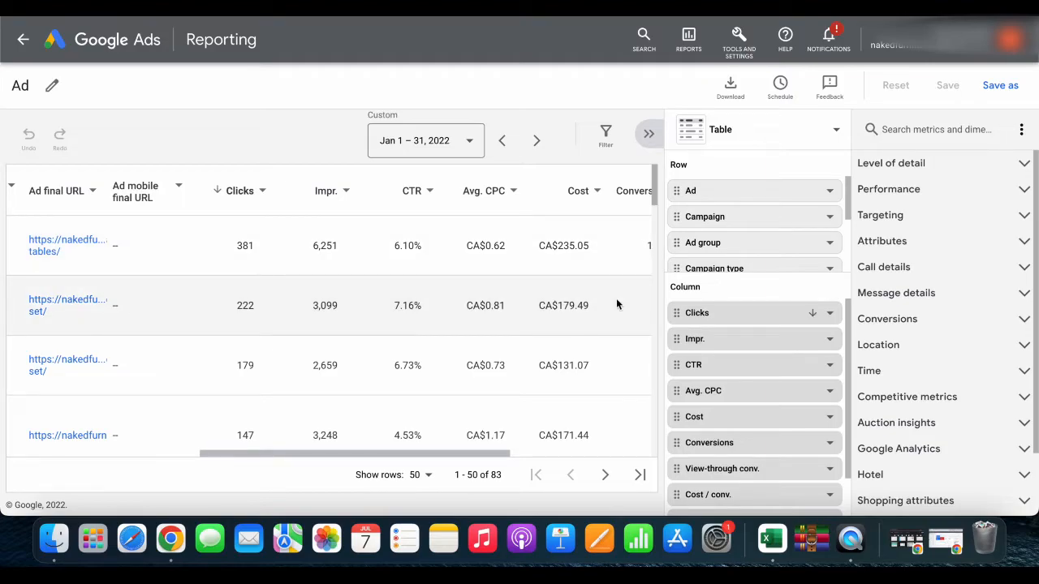
pyautogui.hscroll(5, 616, 300)
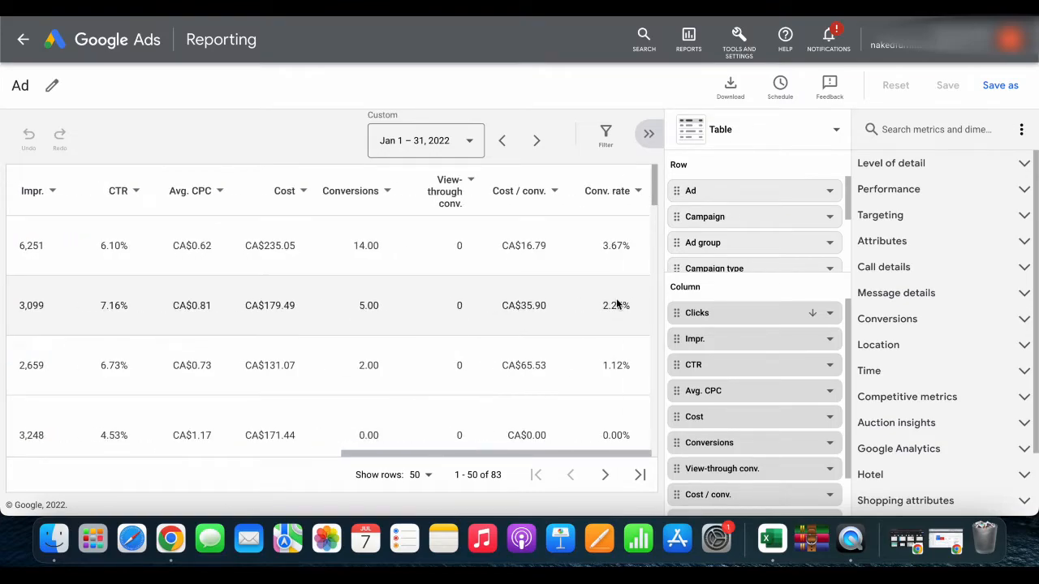
pyautogui.hscroll(-1, 616, 303)
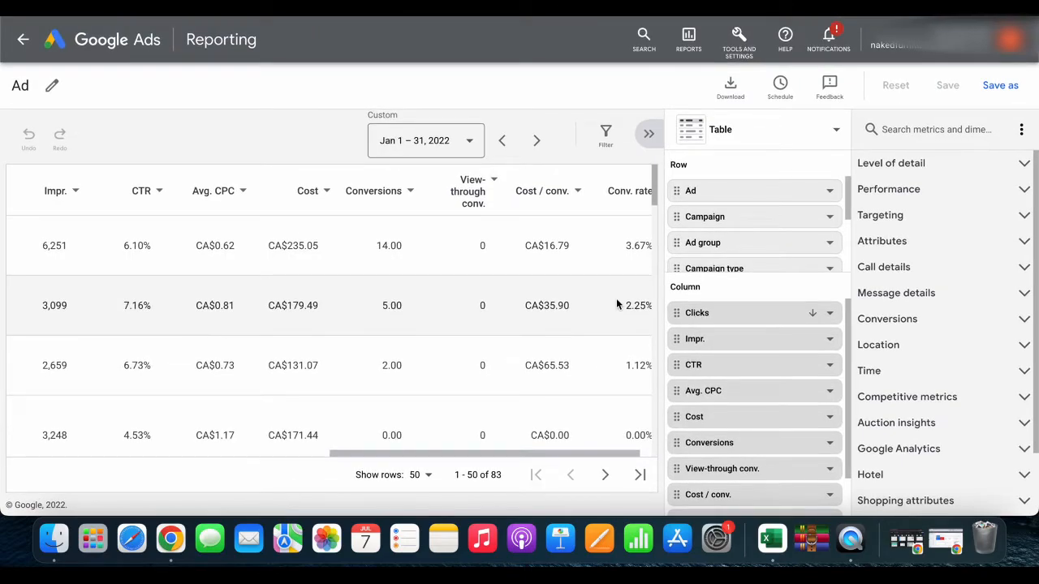
pyautogui.hscroll(1, 616, 304)
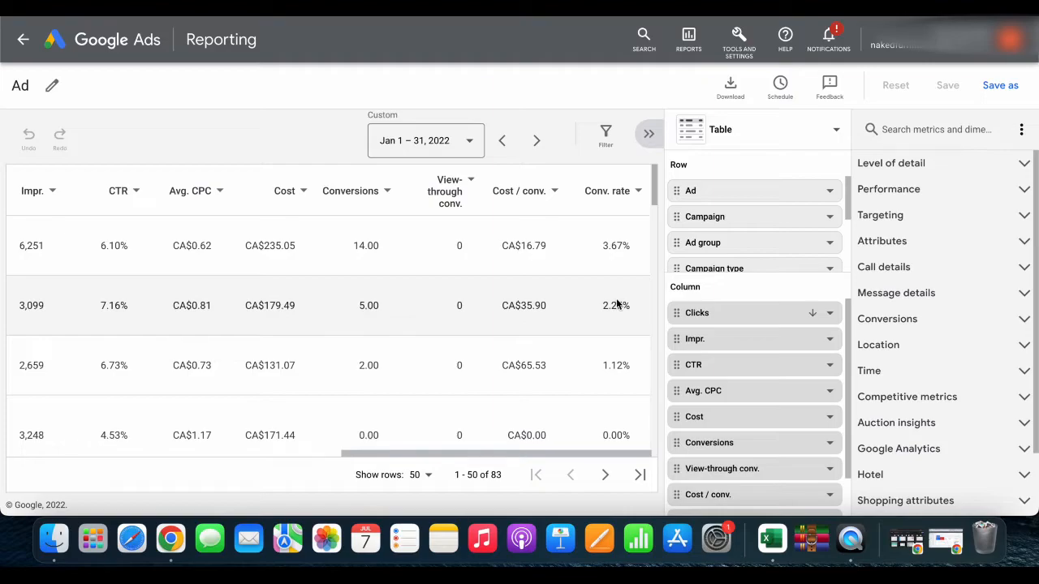
pyautogui.scroll(-5, 616, 303)
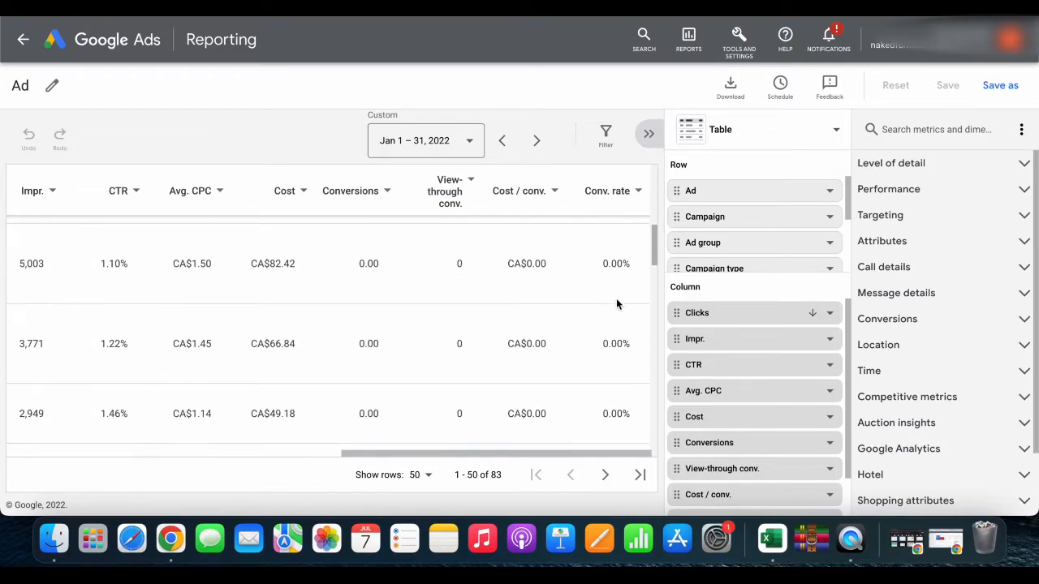
pyautogui.scroll(5, 616, 302)
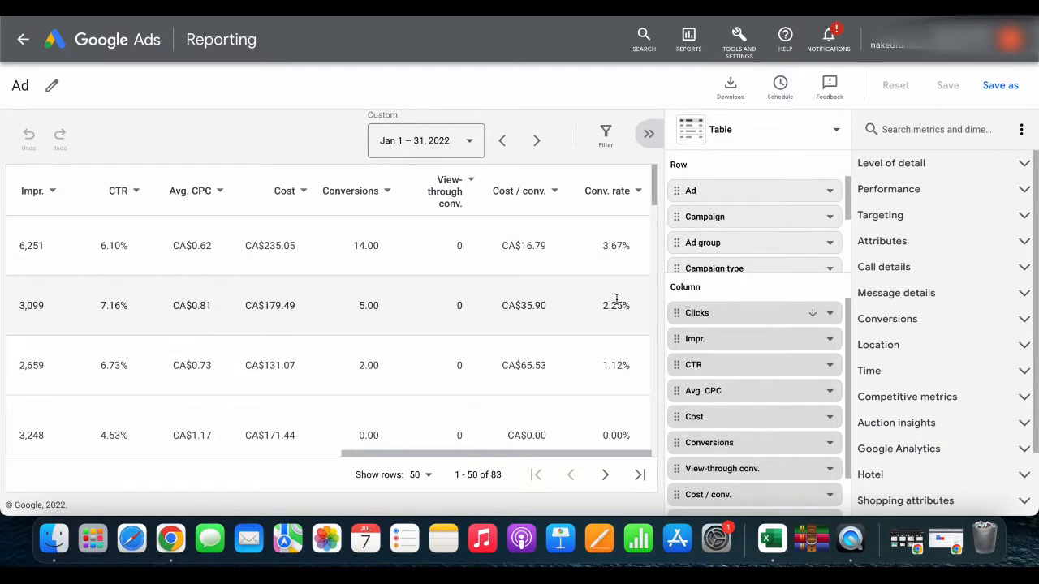
pyautogui.hscroll(-4, 421, 271)
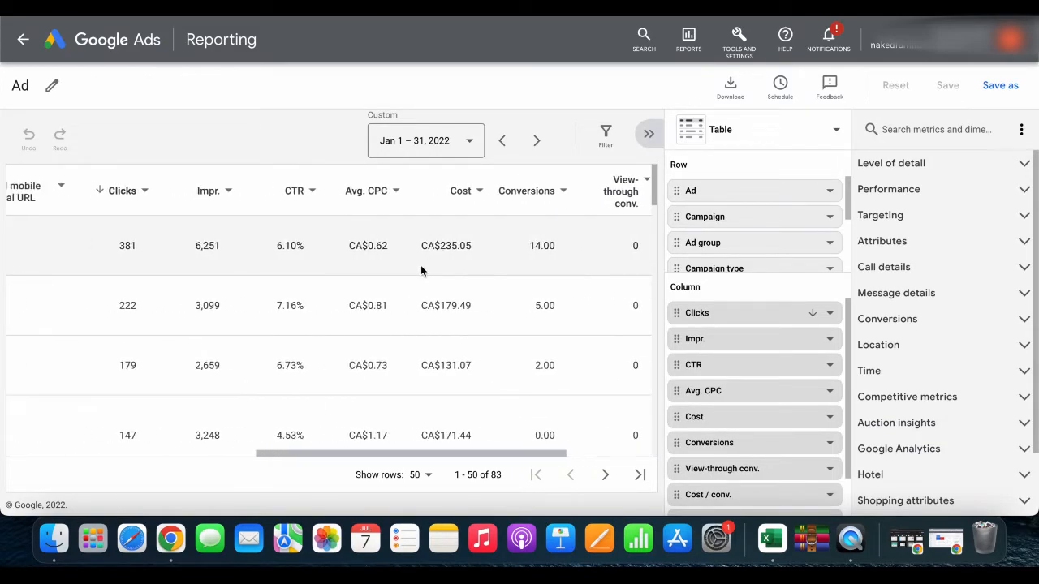
pyautogui.scroll(-5, 421, 270)
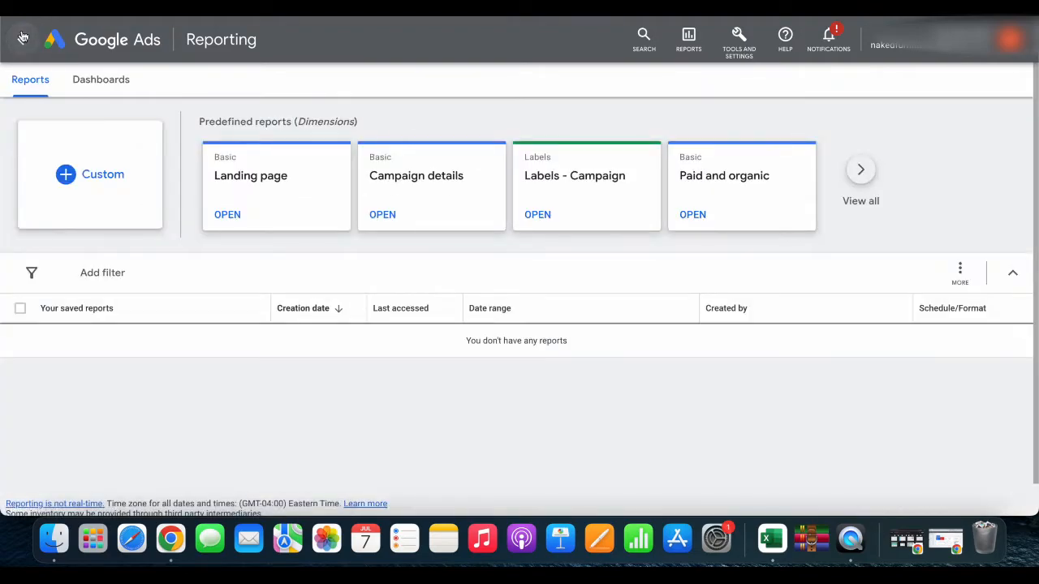
# Step: Create a custom Table report and add Search keyword from the Level of detail category as its row
pyautogui.click(82, 167)
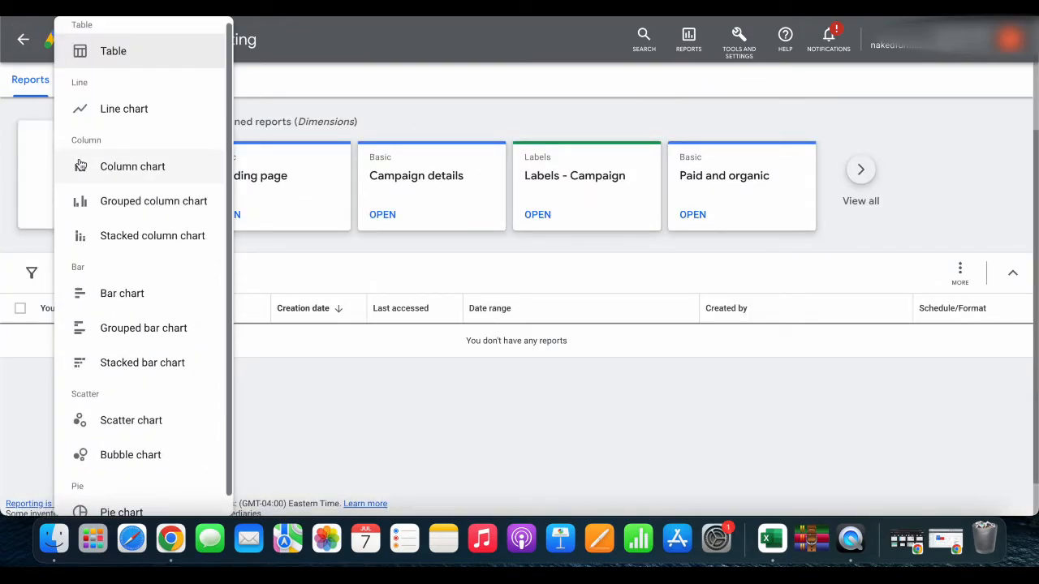
pyautogui.scroll(-1, 122, 296)
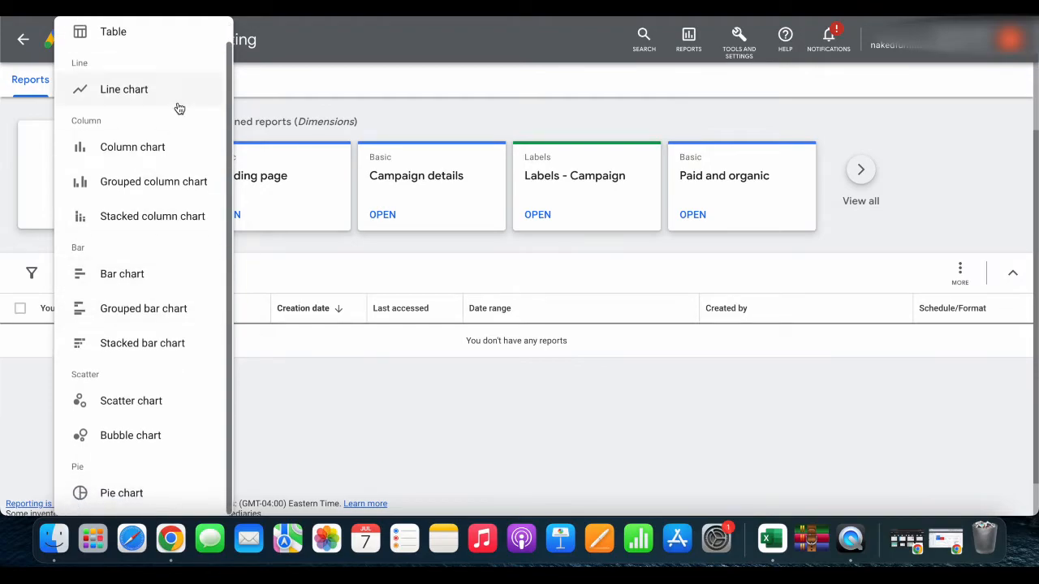
pyautogui.scroll(1, 175, 105)
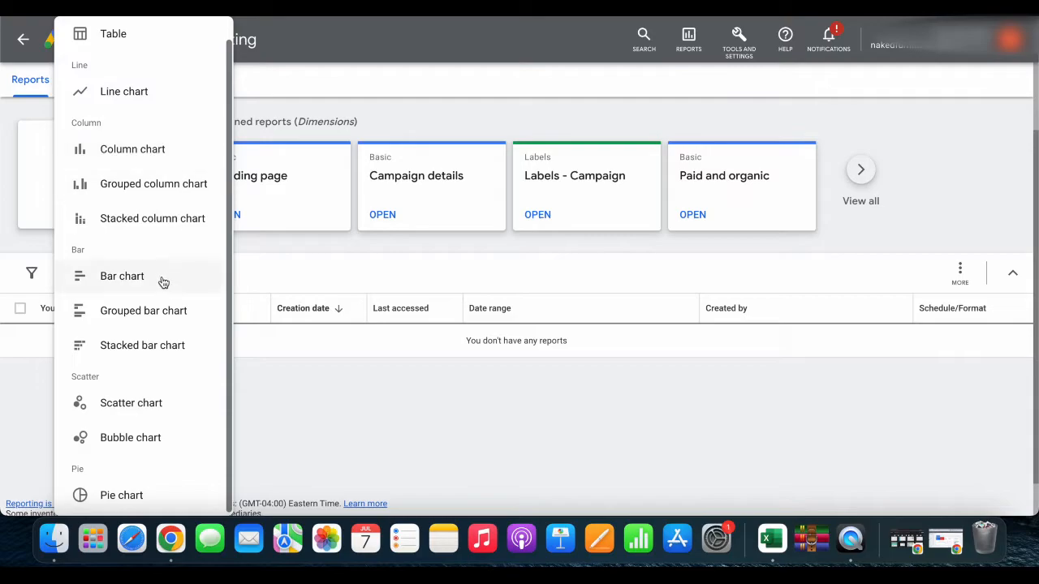
pyautogui.click(179, 35)
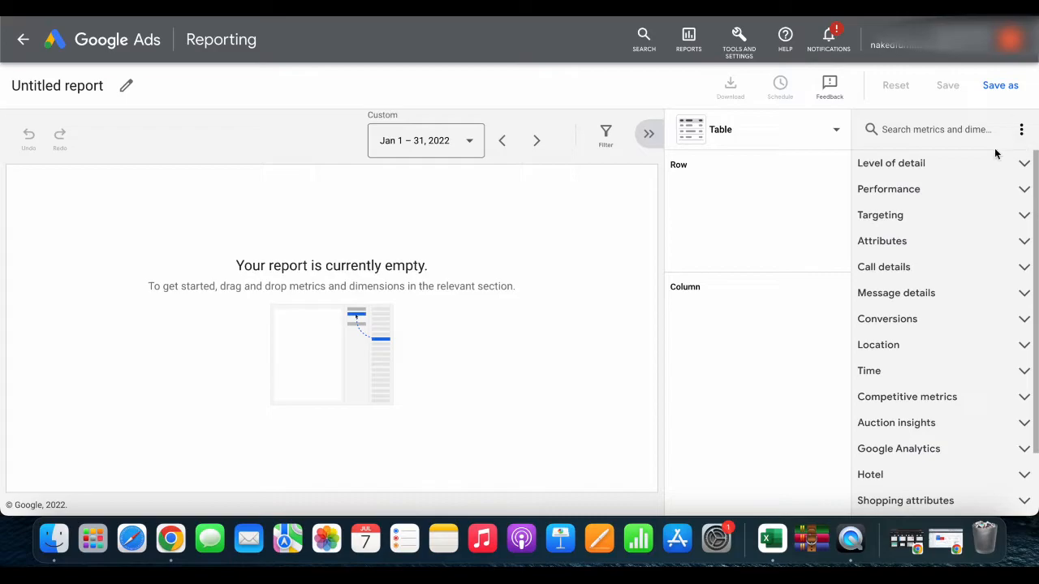
pyautogui.click(1025, 164)
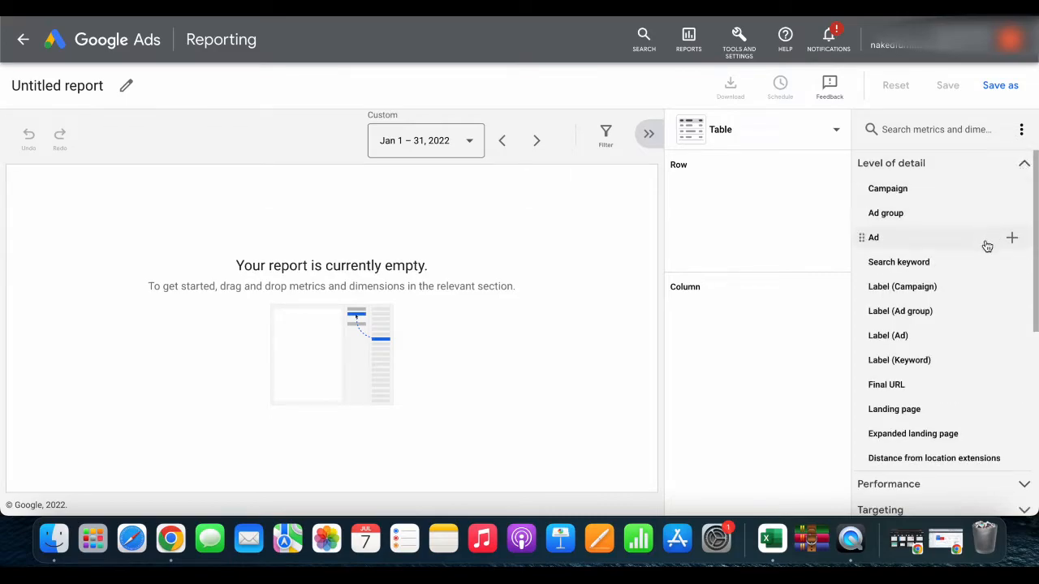
pyautogui.click(940, 262)
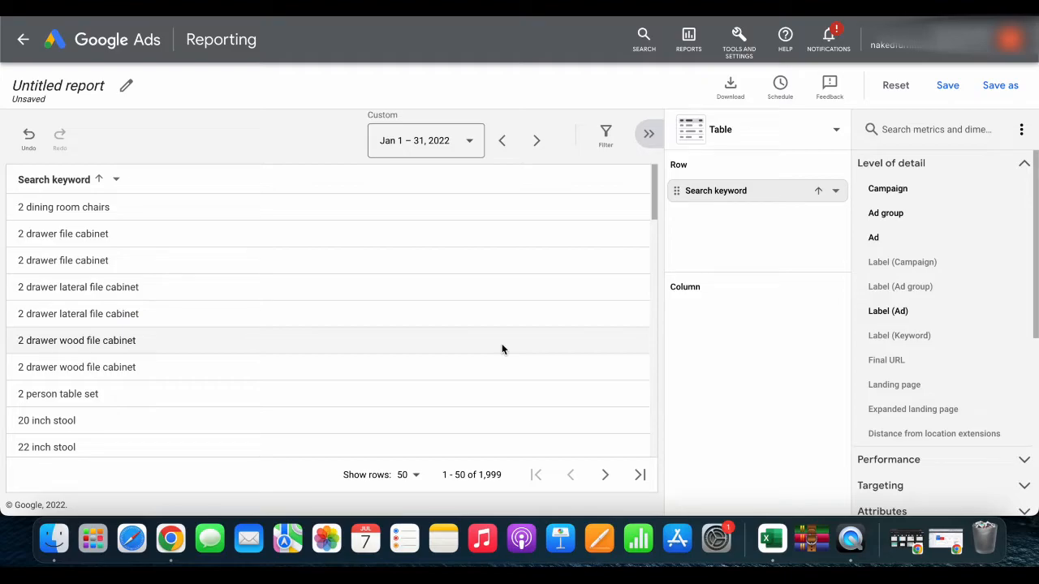
# Step: View the rows-per-page options of the keyword report and go to its second page
pyautogui.click(412, 478)
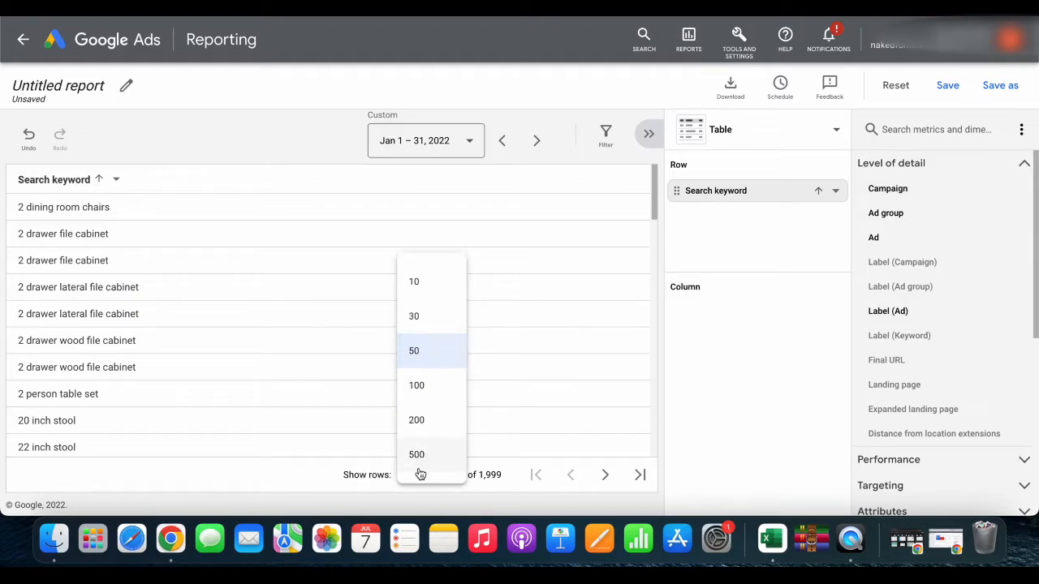
pyautogui.click(418, 498)
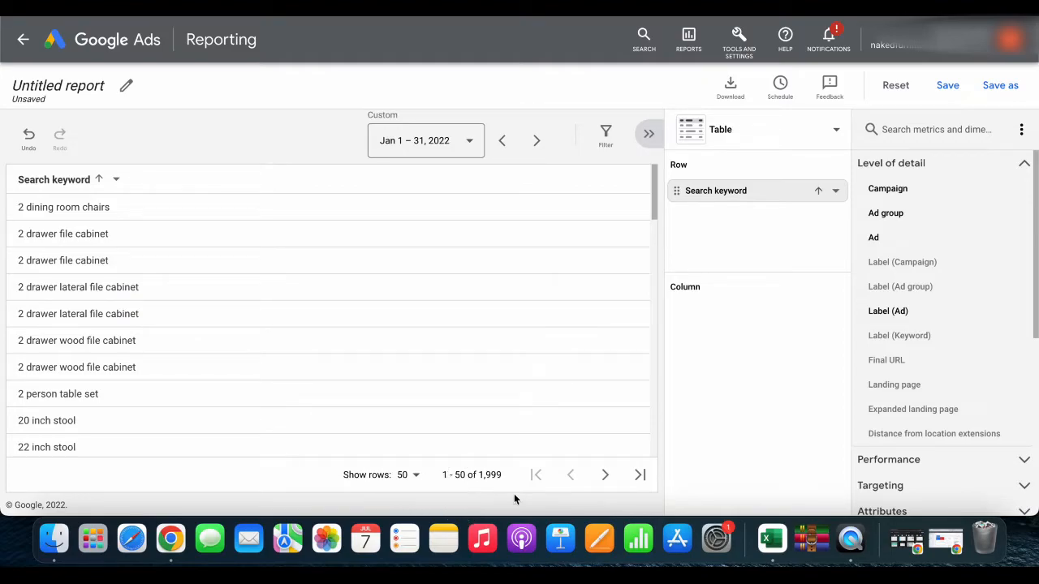
pyautogui.doubleClick(605, 476)
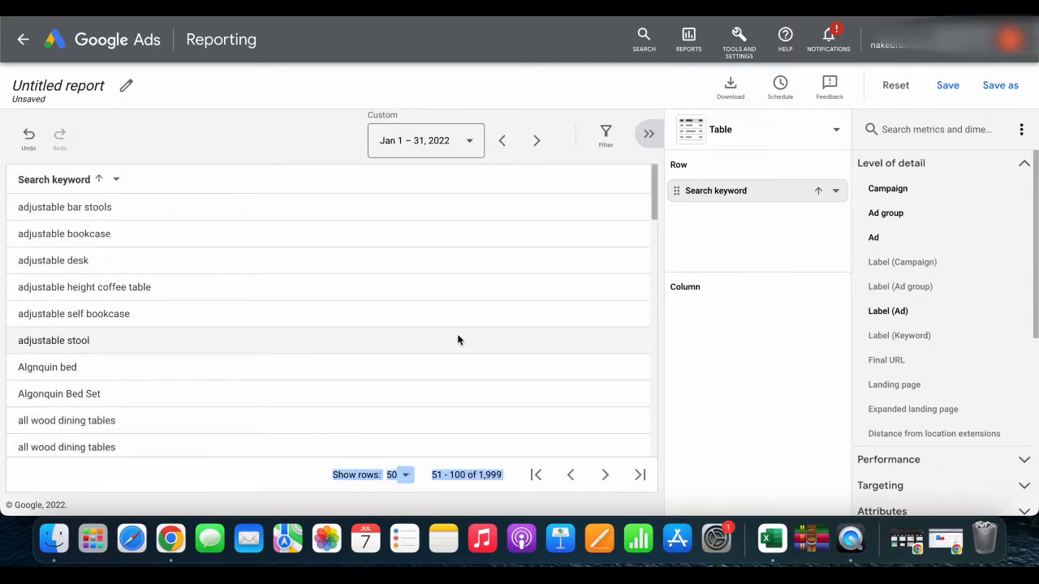
# Step: Return to the first page of the keyword report and add Impr., CTR and Clicks from the Performance category as columns
pyautogui.click(572, 475)
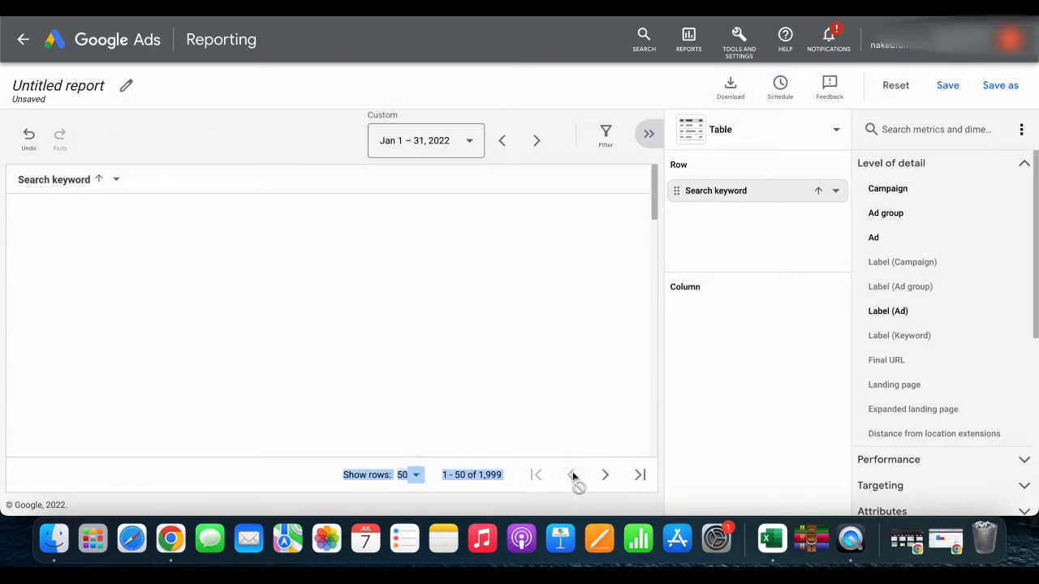
pyautogui.click(485, 502)
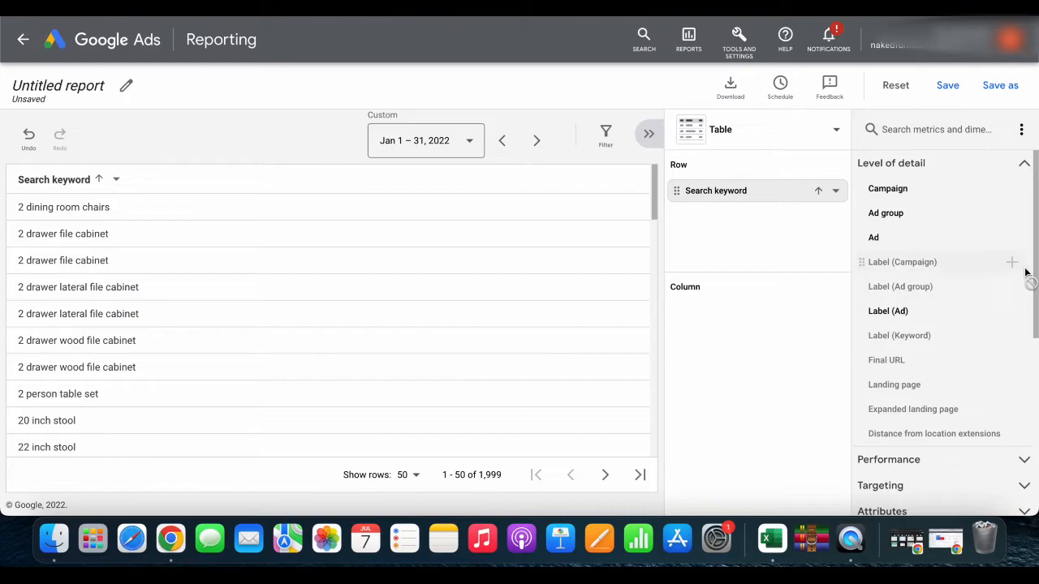
pyautogui.click(1025, 164)
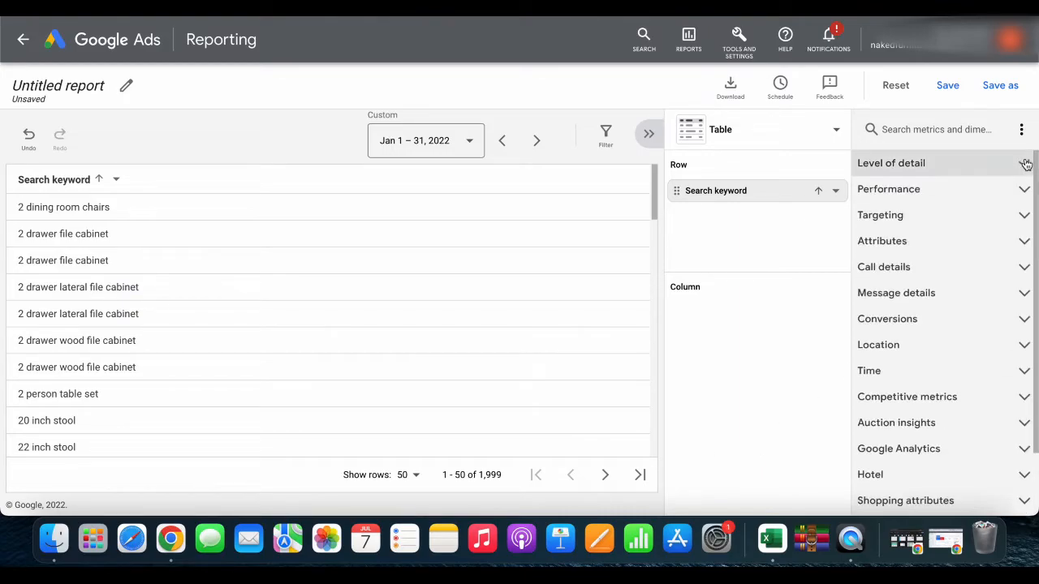
pyautogui.click(1024, 189)
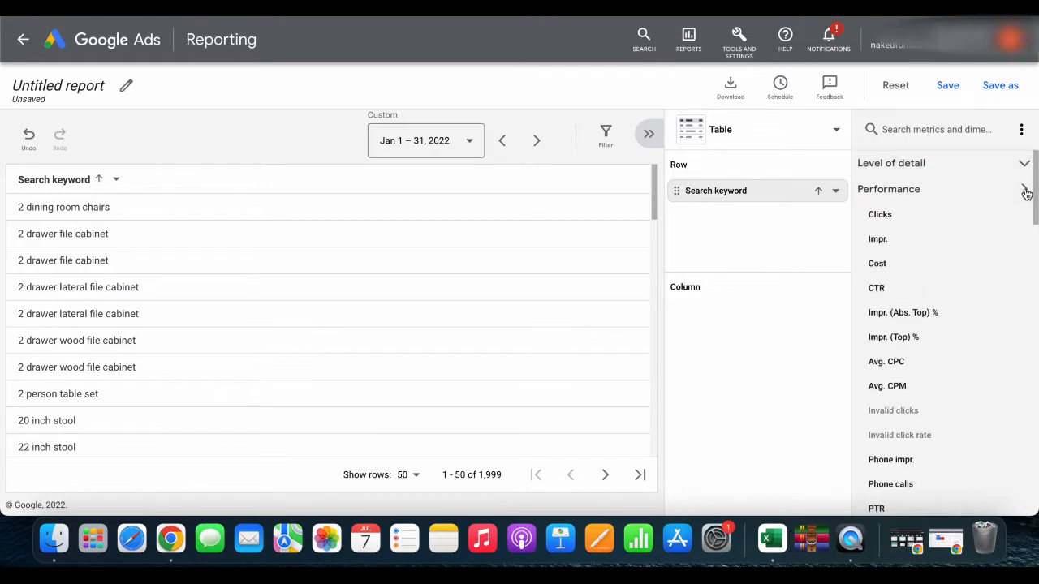
pyautogui.scroll(-1, 1012, 370)
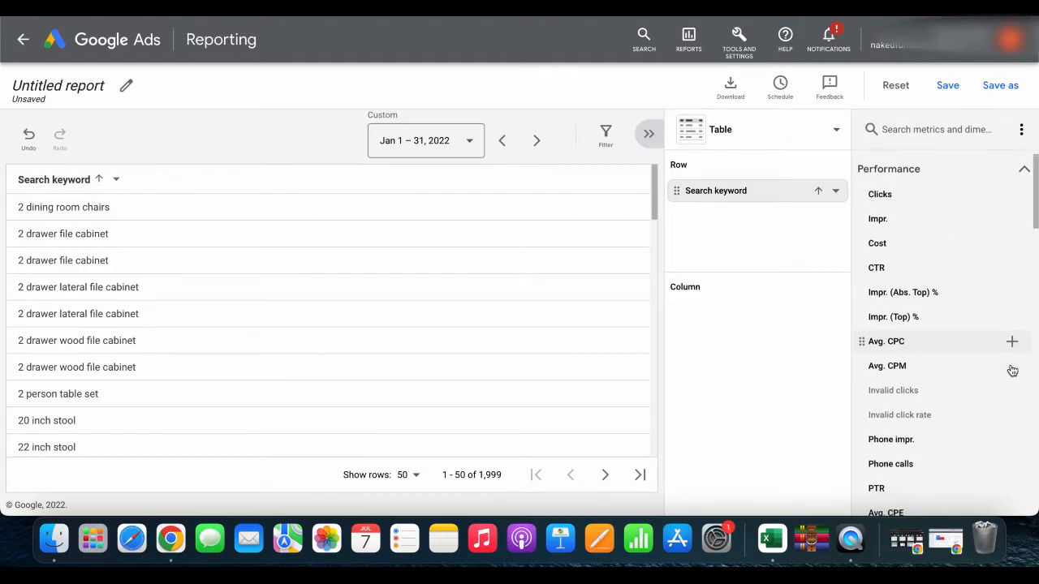
pyautogui.click(934, 217)
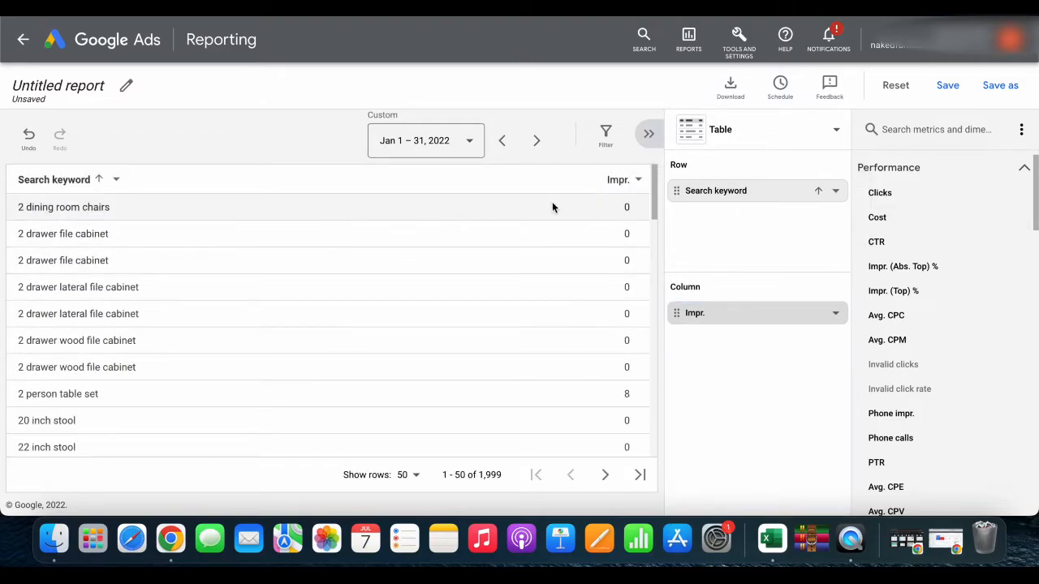
pyautogui.click(951, 242)
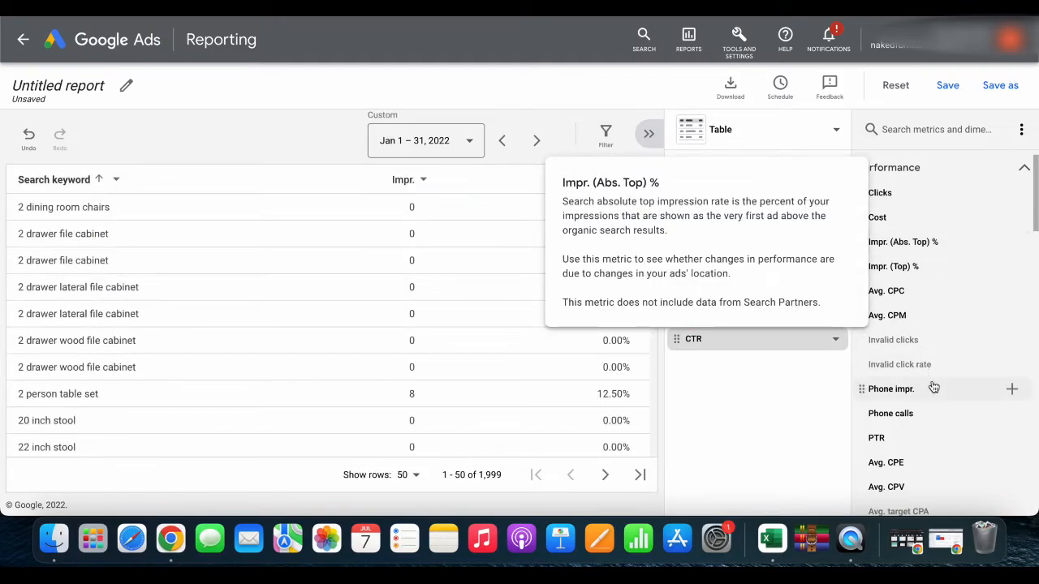
pyautogui.click(978, 205)
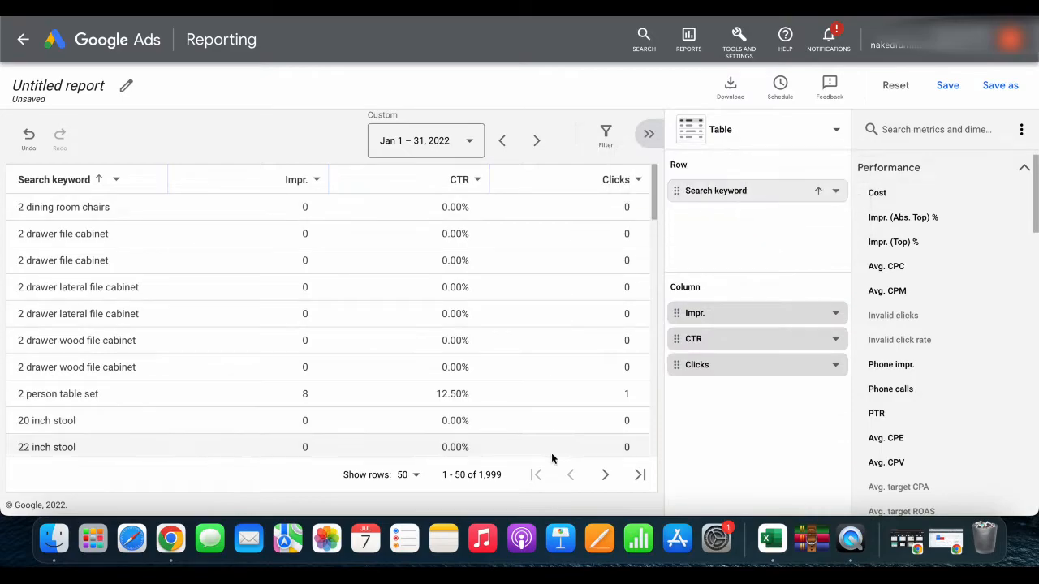
# Step: Sort the keyword report by Impr. from high to low and review the keyword rows on the first page
pyautogui.click(320, 181)
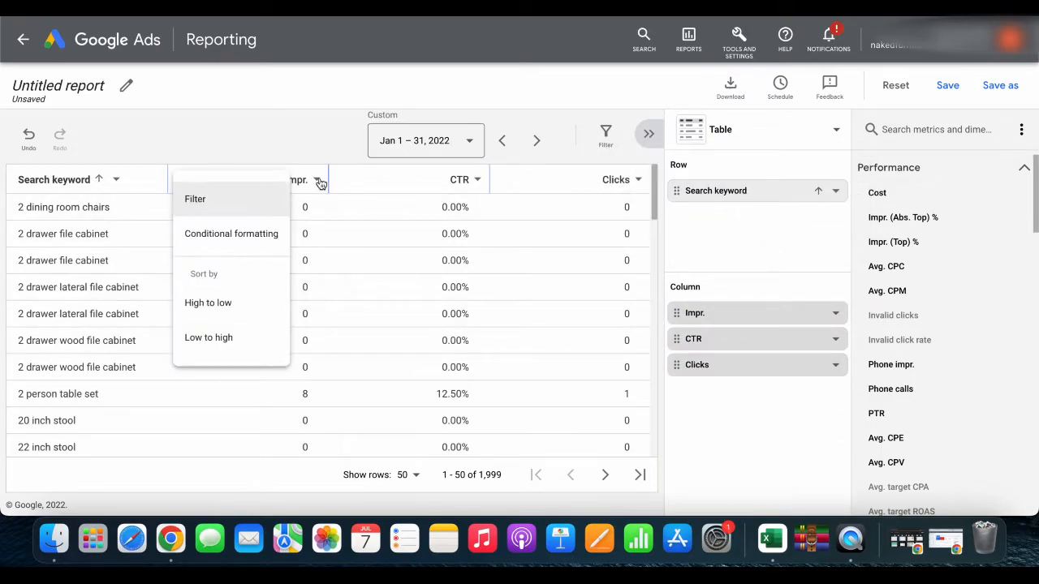
pyautogui.click(260, 313)
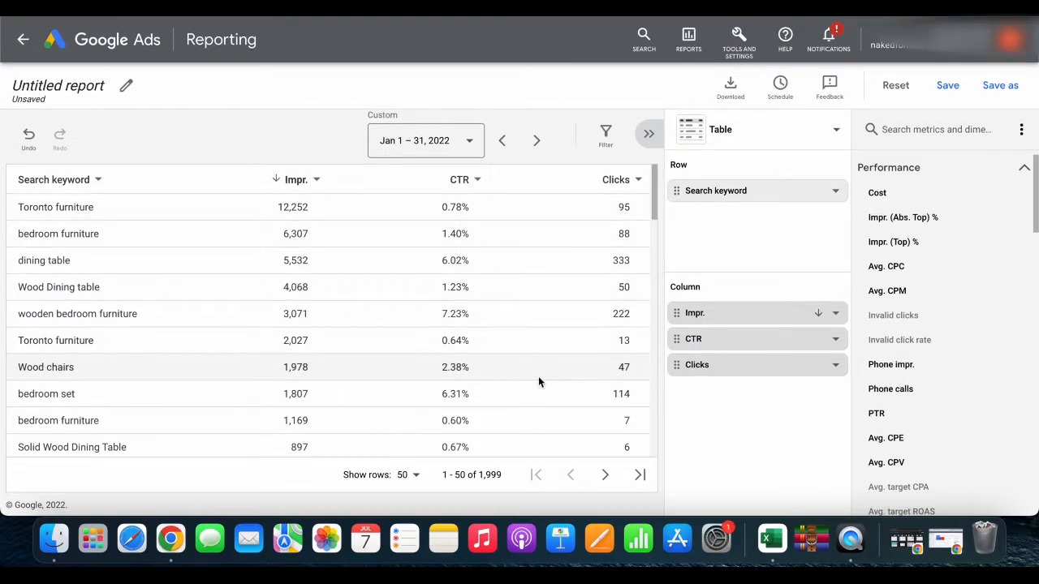
pyautogui.scroll(-5, 539, 380)
pyautogui.scroll(5, 538, 380)
pyautogui.scroll(-10, 538, 378)
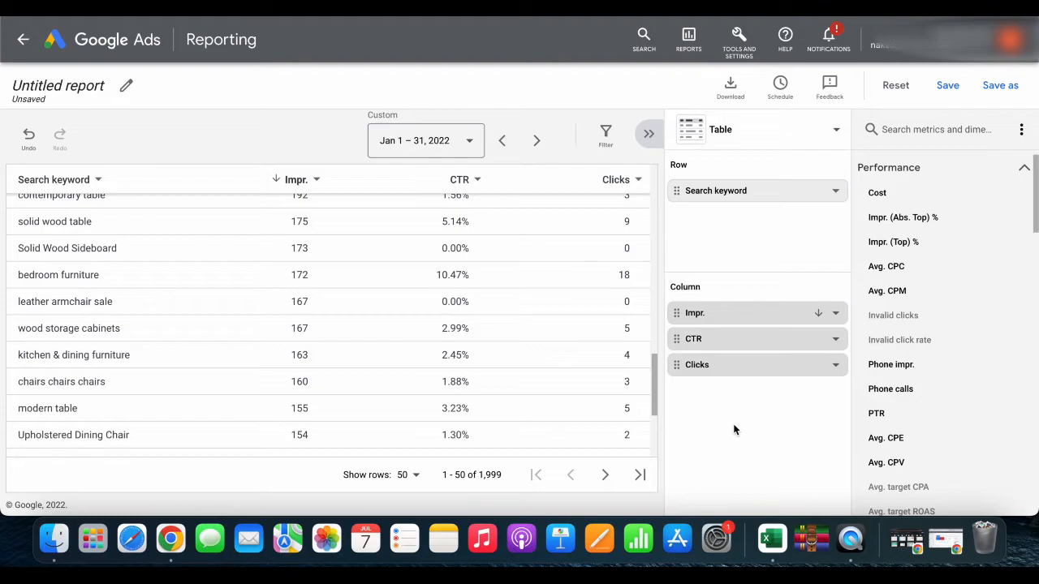
pyautogui.scroll(5, 538, 367)
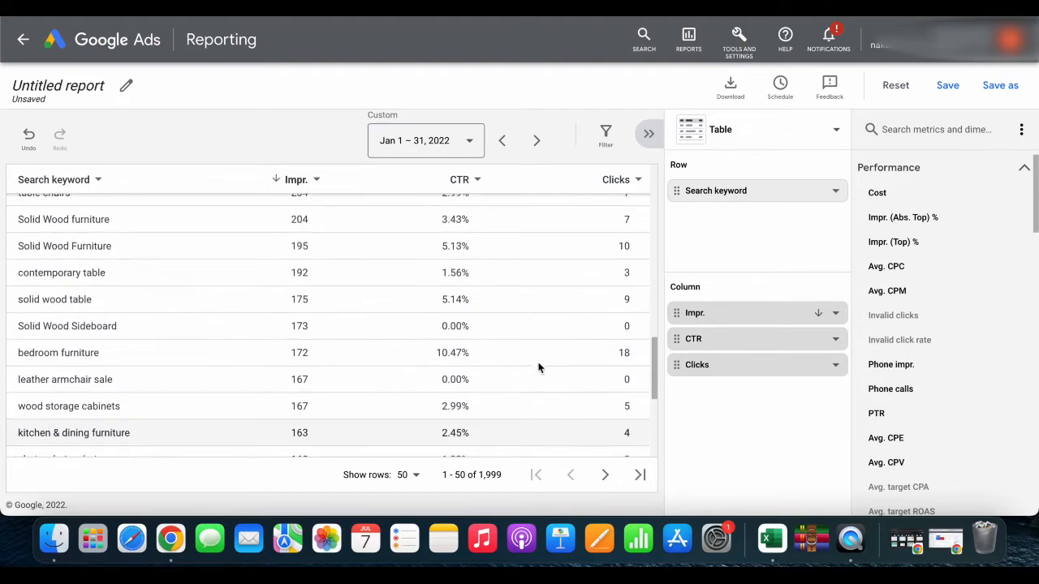
pyautogui.scroll(10, 539, 368)
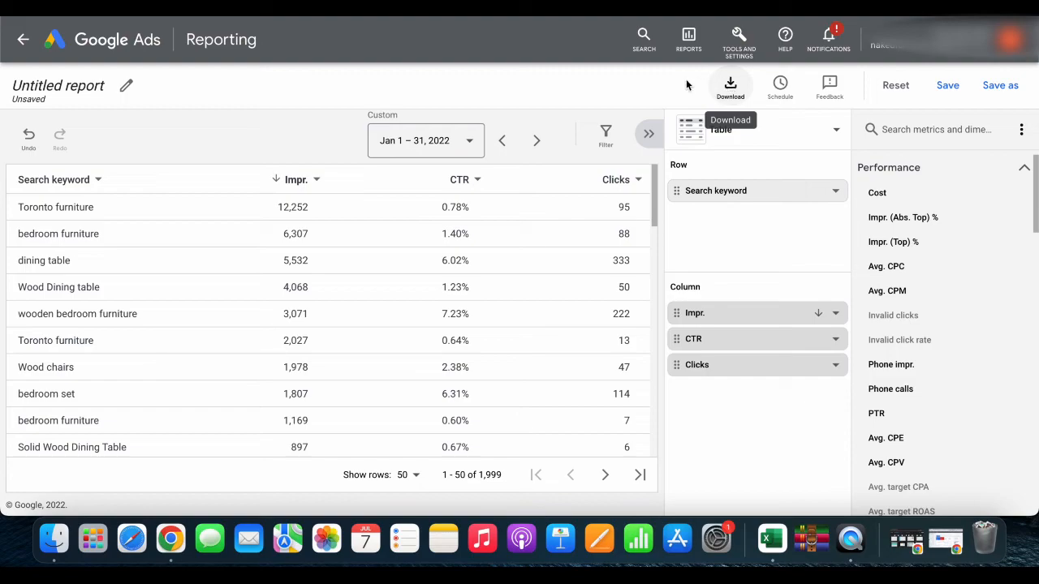
# Step: Open the filter options of the keyword report
pyautogui.click(604, 157)
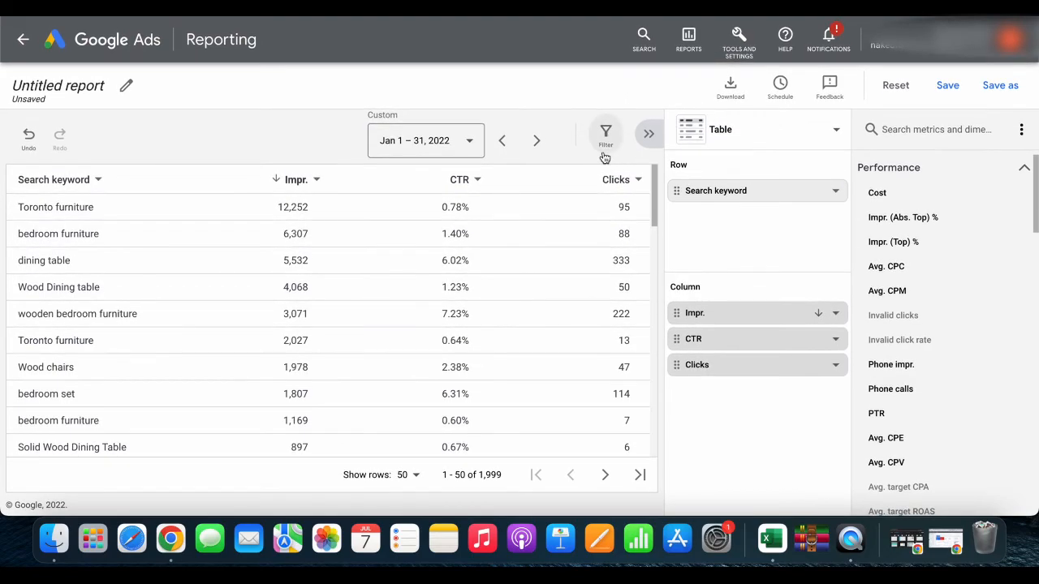